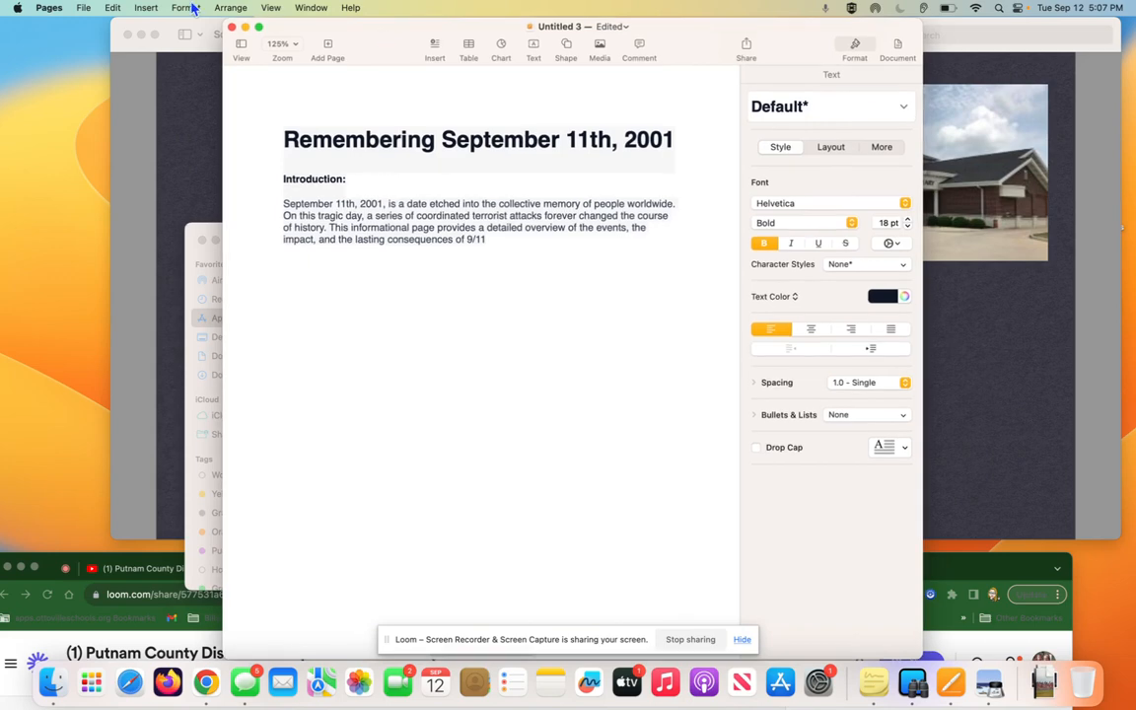
Open the template chooser for a new document to view the available templates and return to the September 11th document
left_click(83, 8)
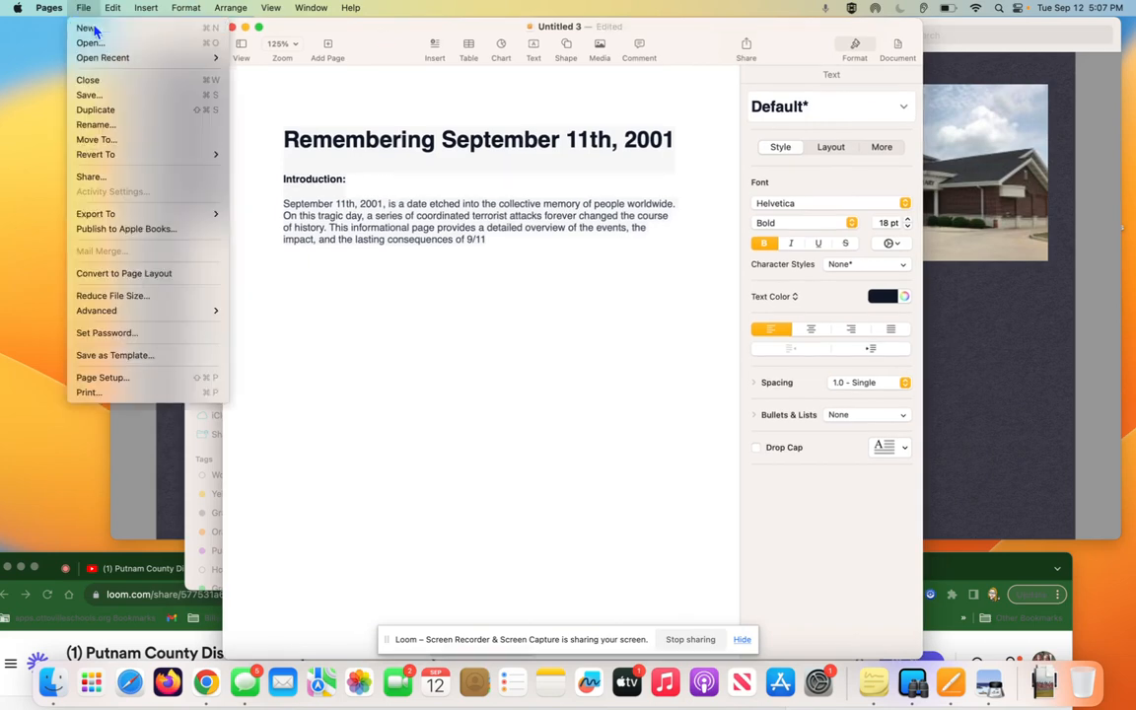
left_click(88, 27)
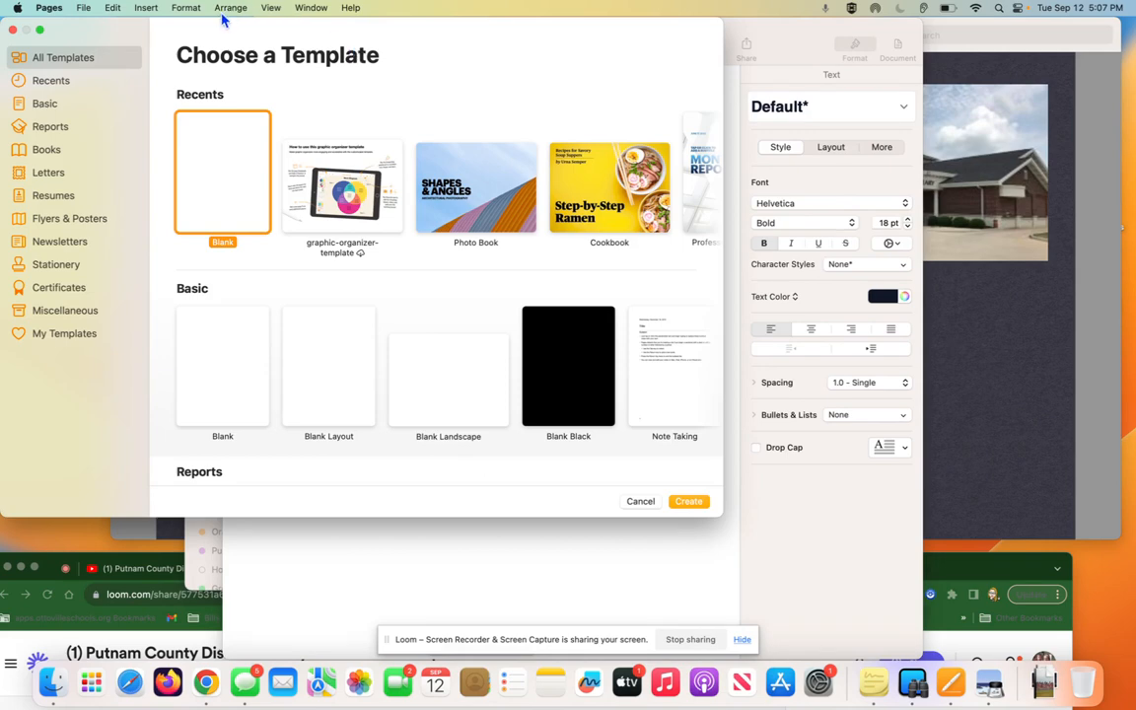
left_click_drag(357, 56, 423, 45)
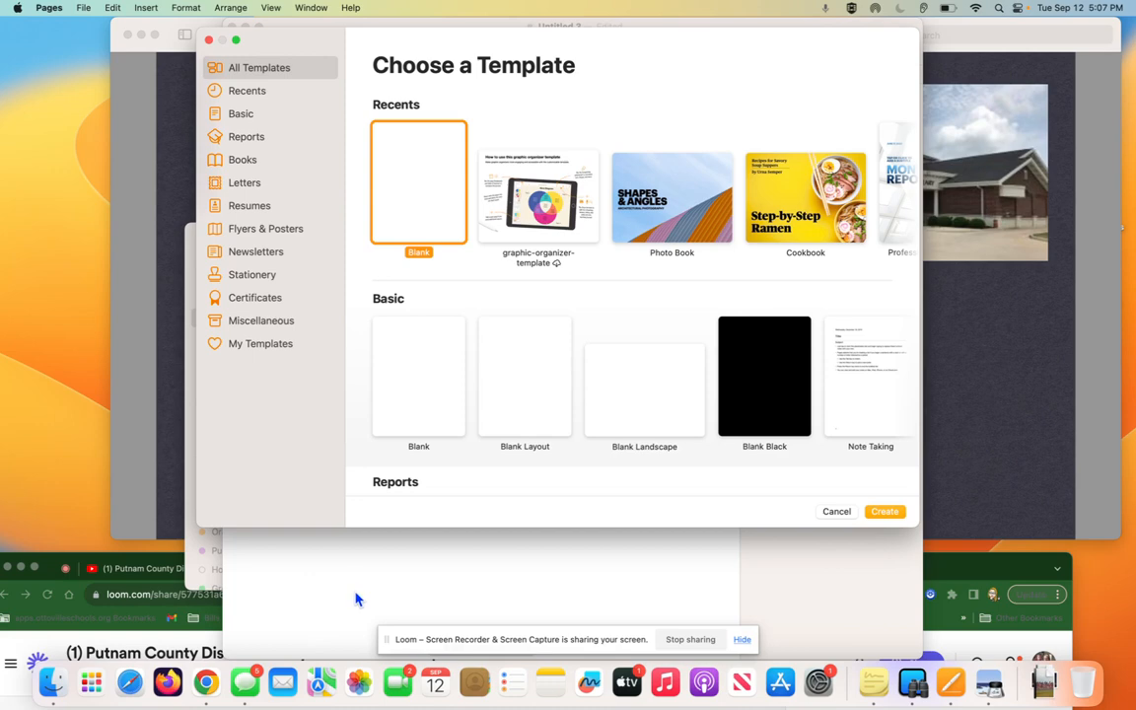
key("Escape")
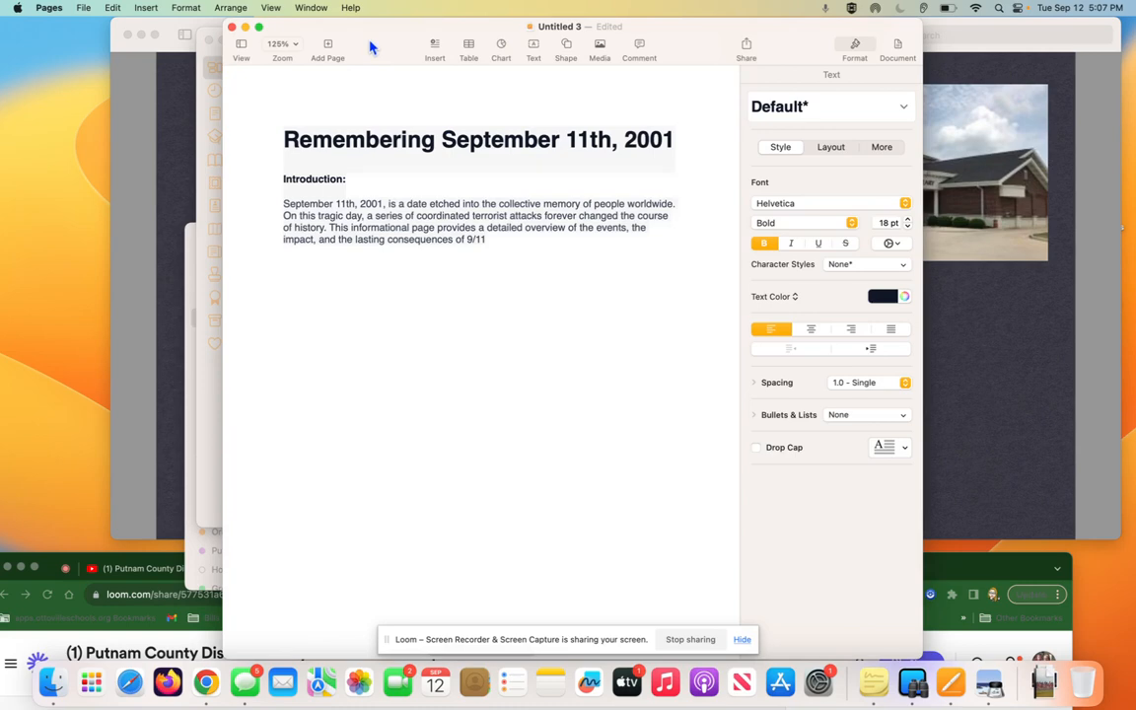
left_click_drag(371, 46, 352, 38)
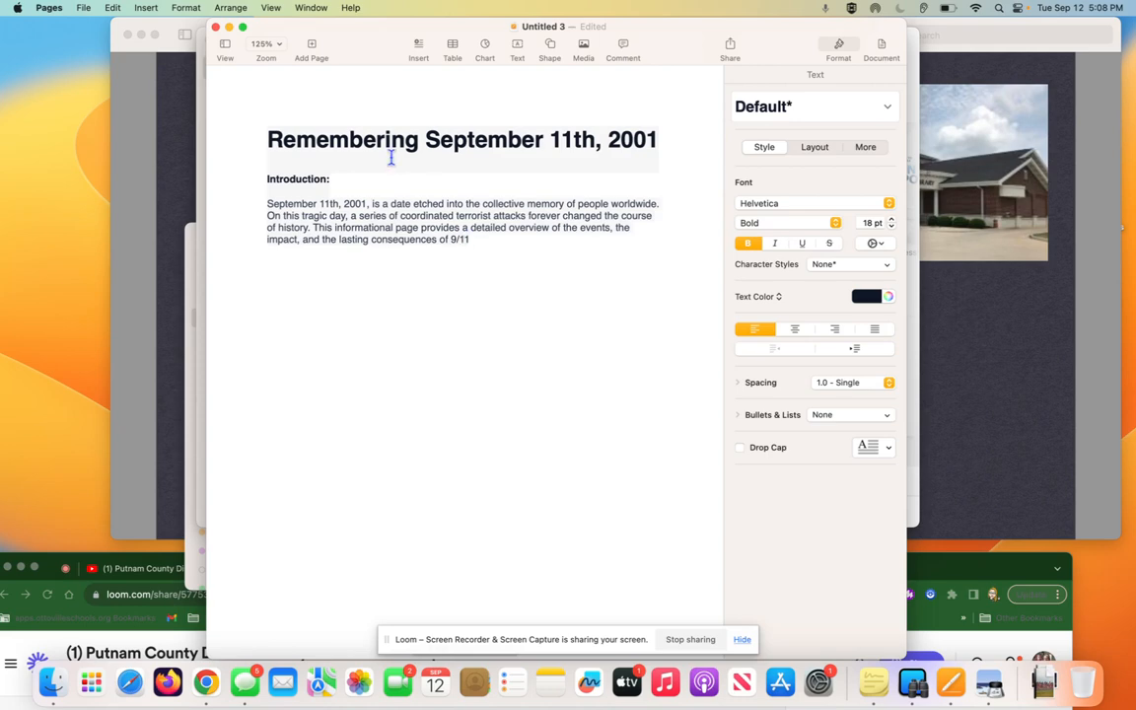
Enlarge the document view to 150% and set it back to 125%
left_click(280, 49)
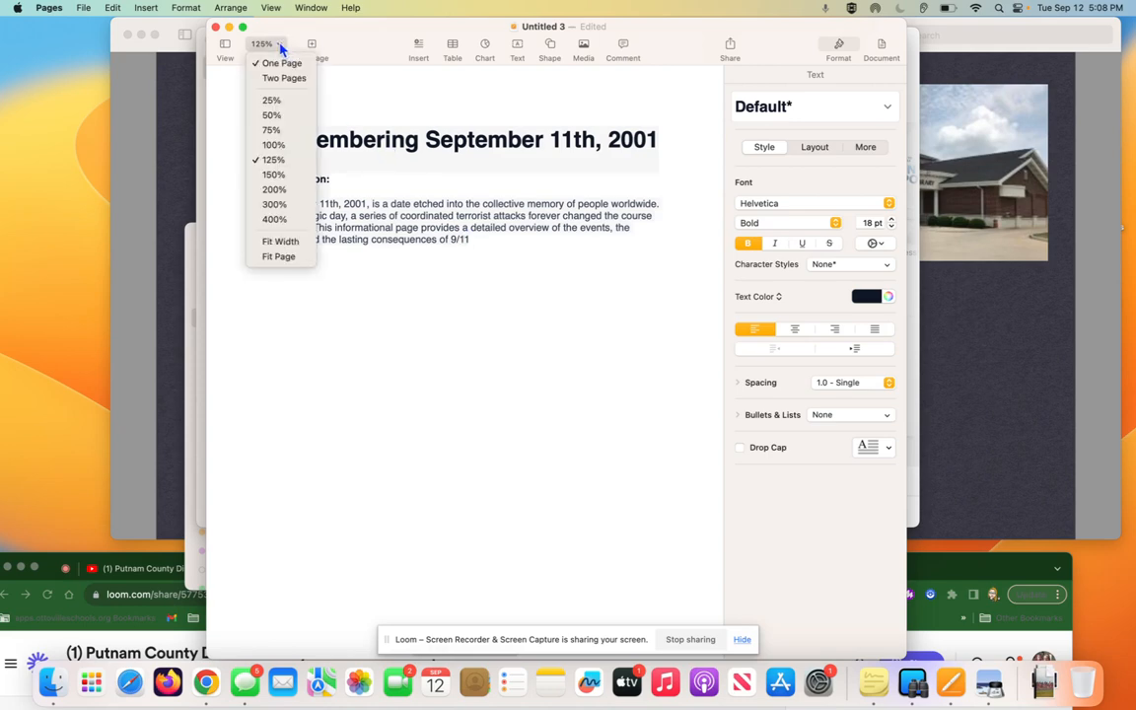
left_click(274, 175)
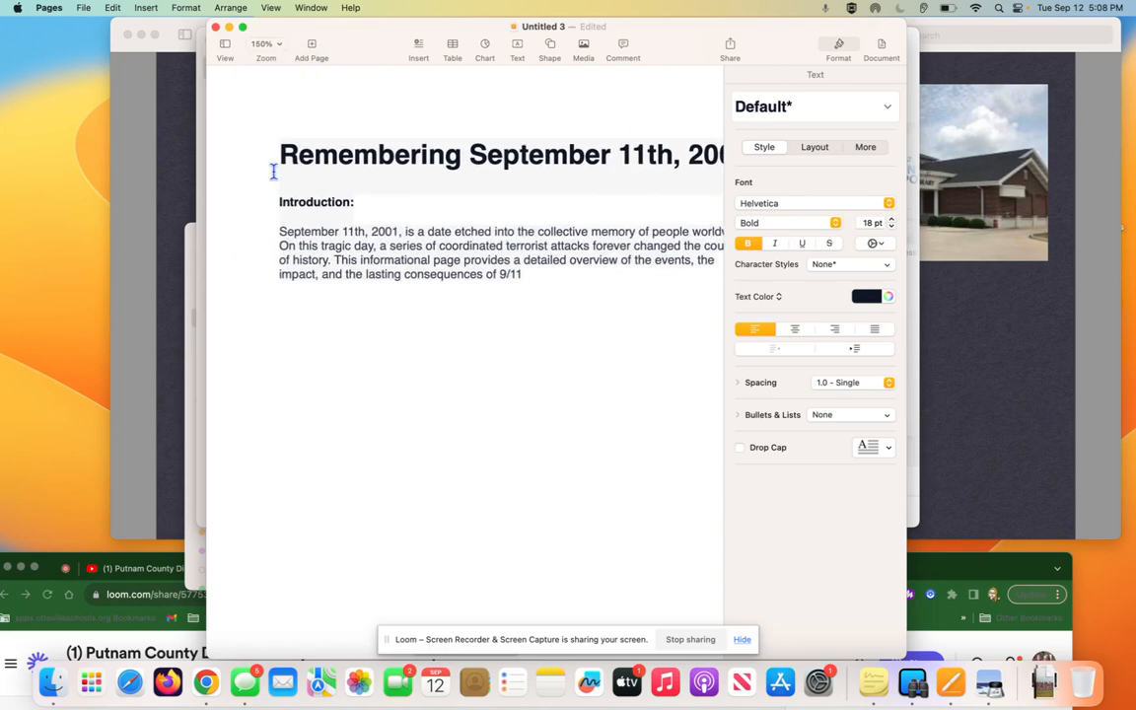
left_click(258, 44)
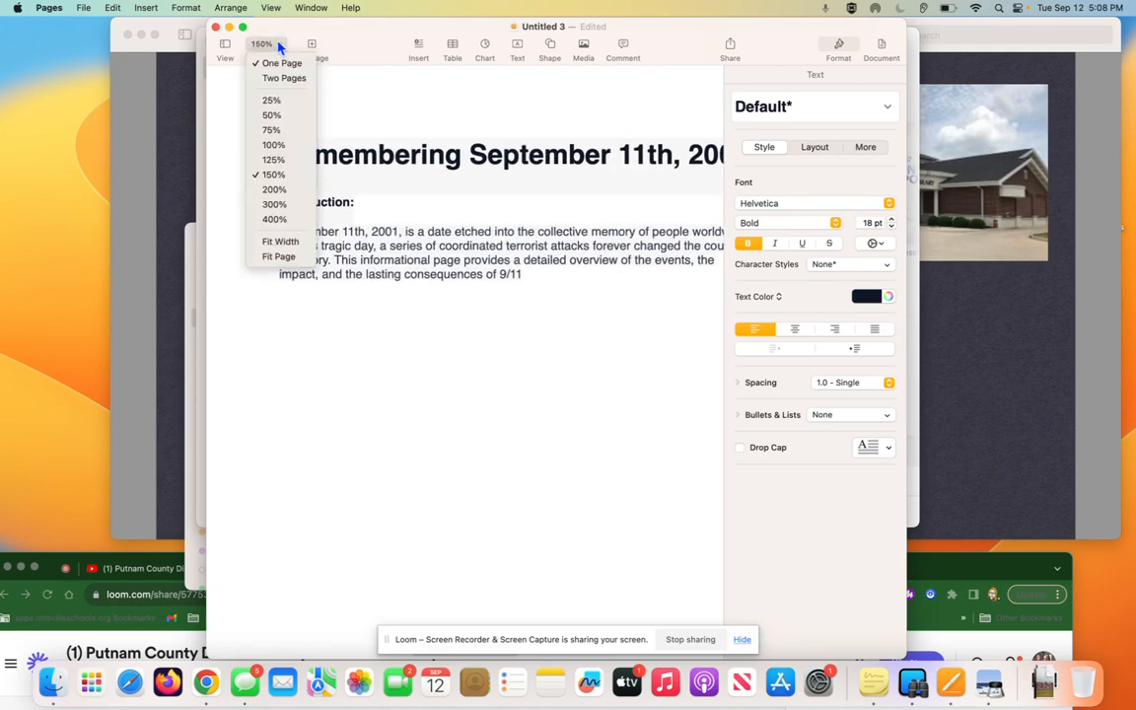
left_click(274, 160)
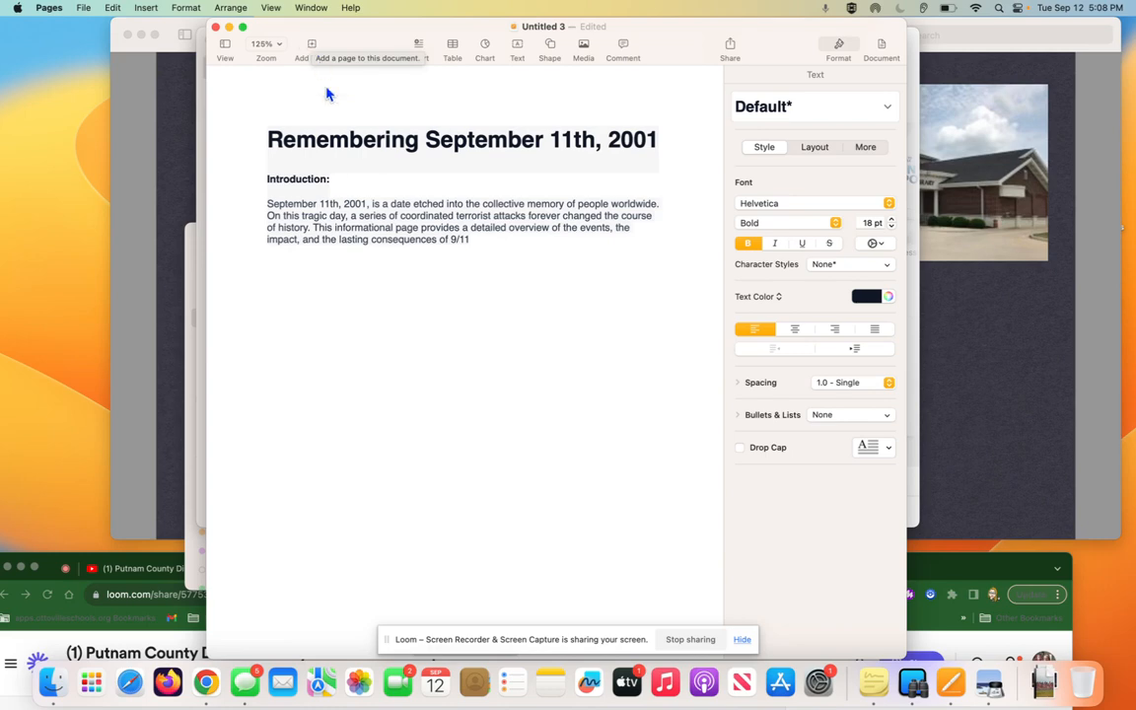
Add a new page after the introduction paragraph and check the pages that follow
left_click(363, 273)
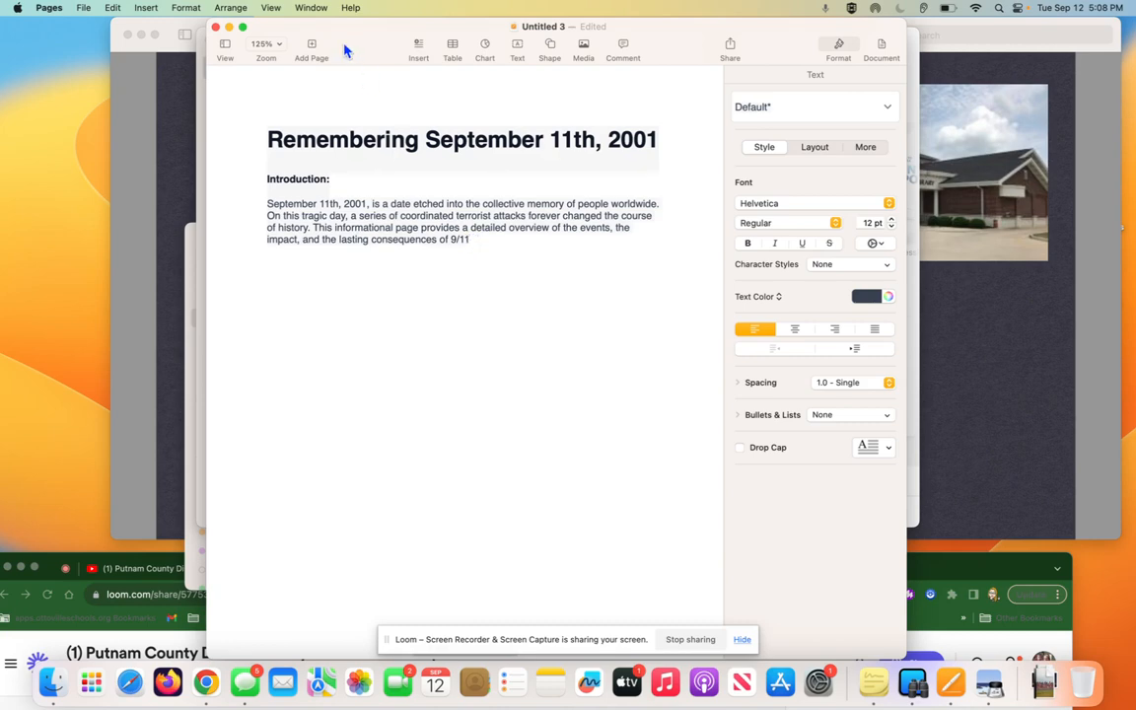
left_click(312, 46)
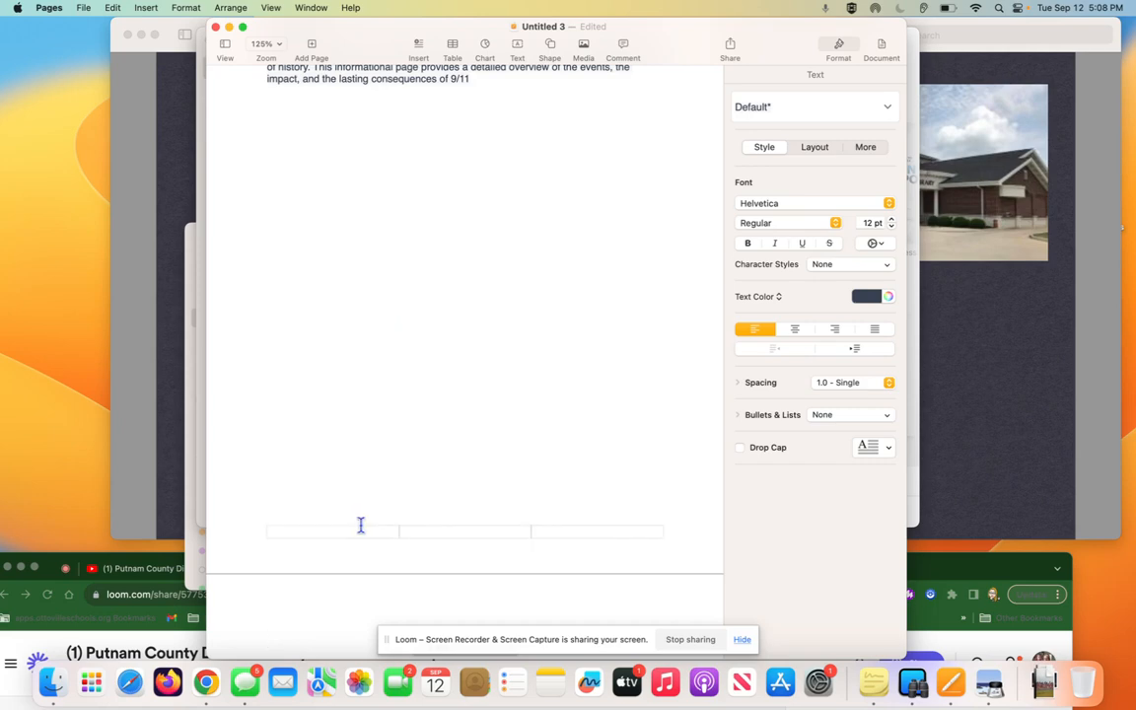
scroll(361, 525, "down", 5)
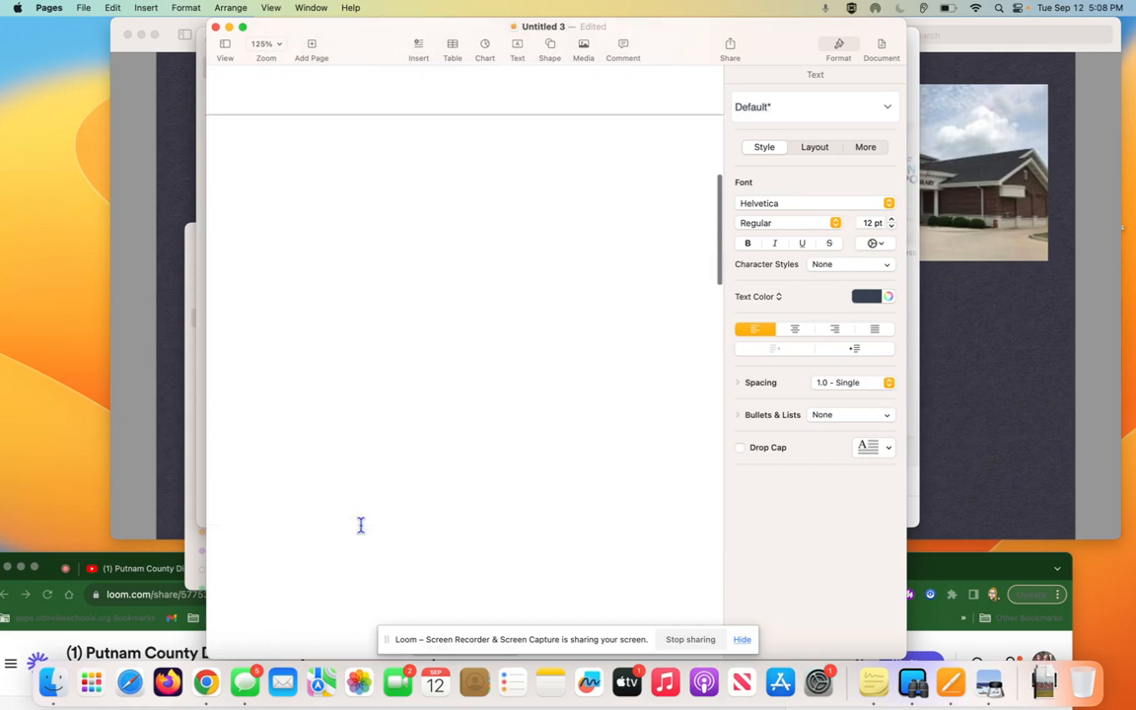
key("super+v")
scroll(361, 524, "down", 5)
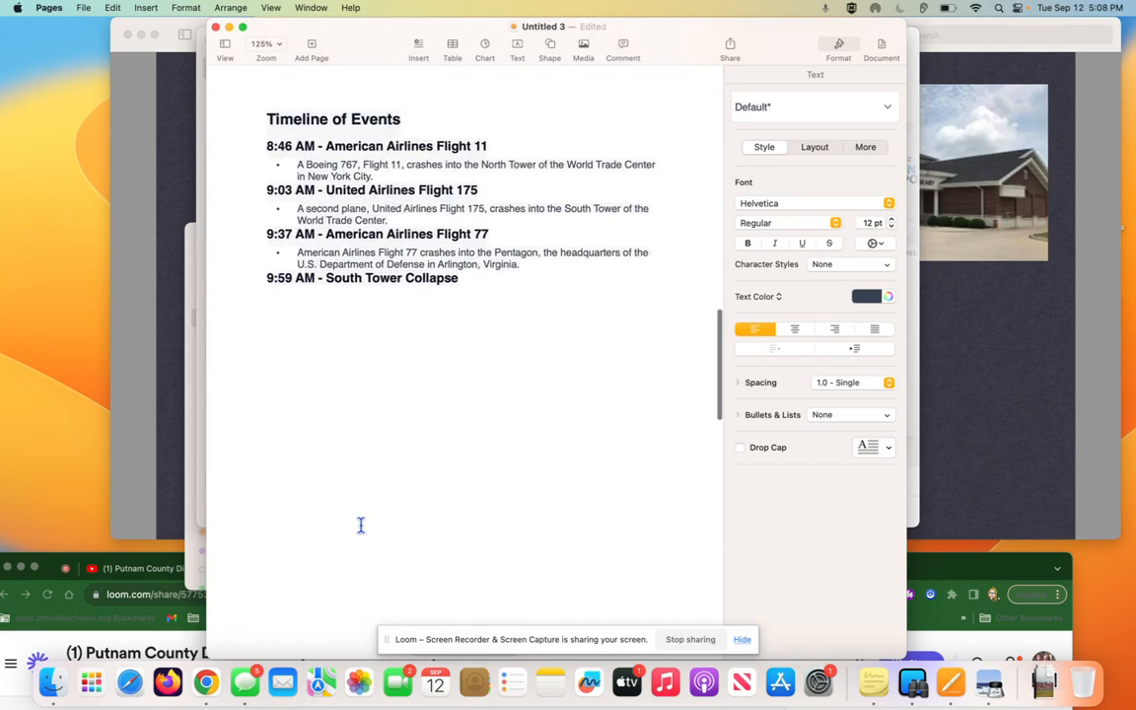
scroll(361, 525, "up", 8)
scroll(361, 525, "up", 15)
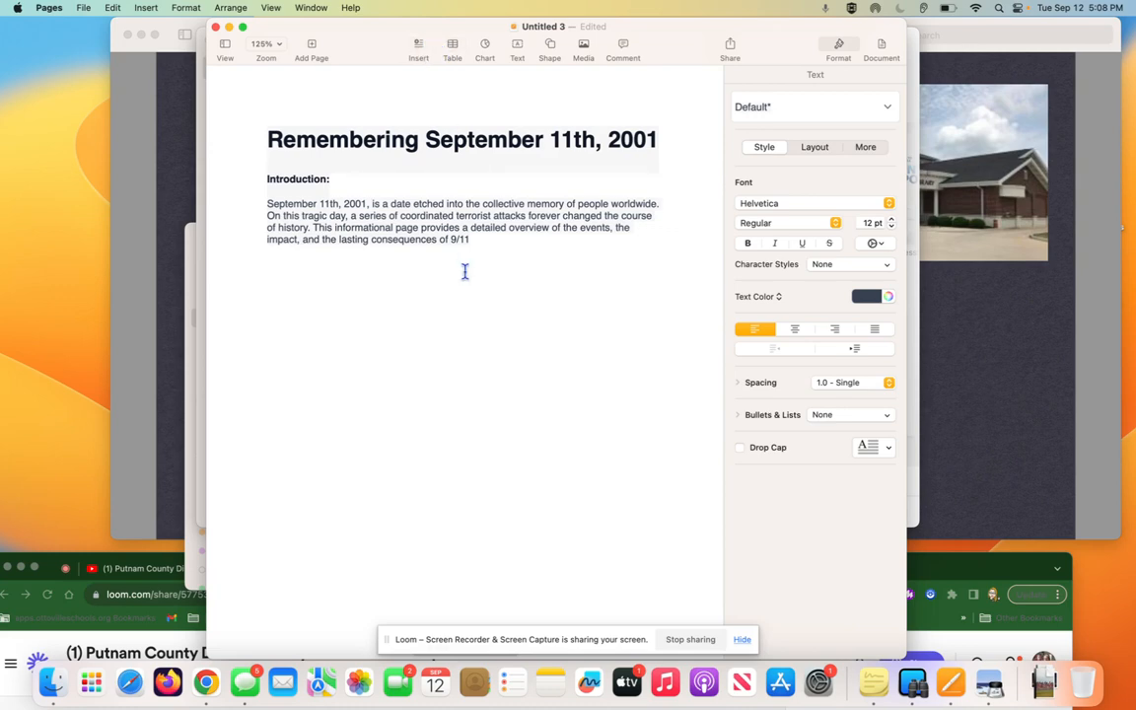
Add two blank lines after the introduction paragraph and insert a page break there
left_click(480, 245)
key("Return")
key("Return")
left_click(419, 47)
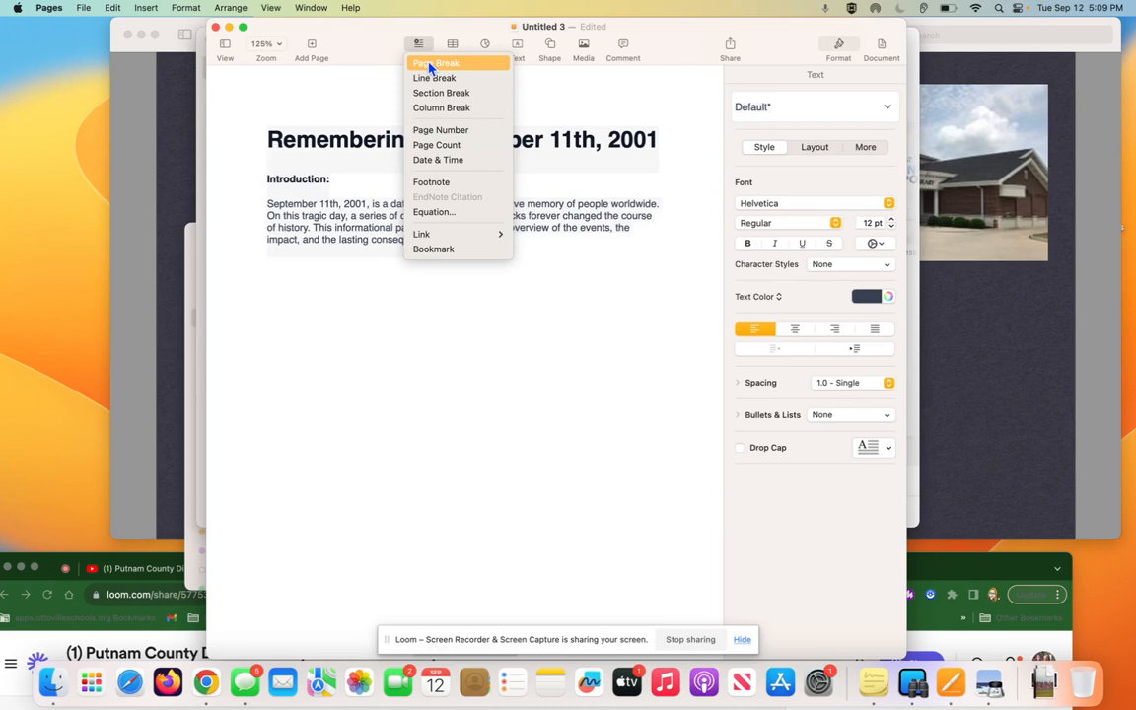
left_click(430, 66)
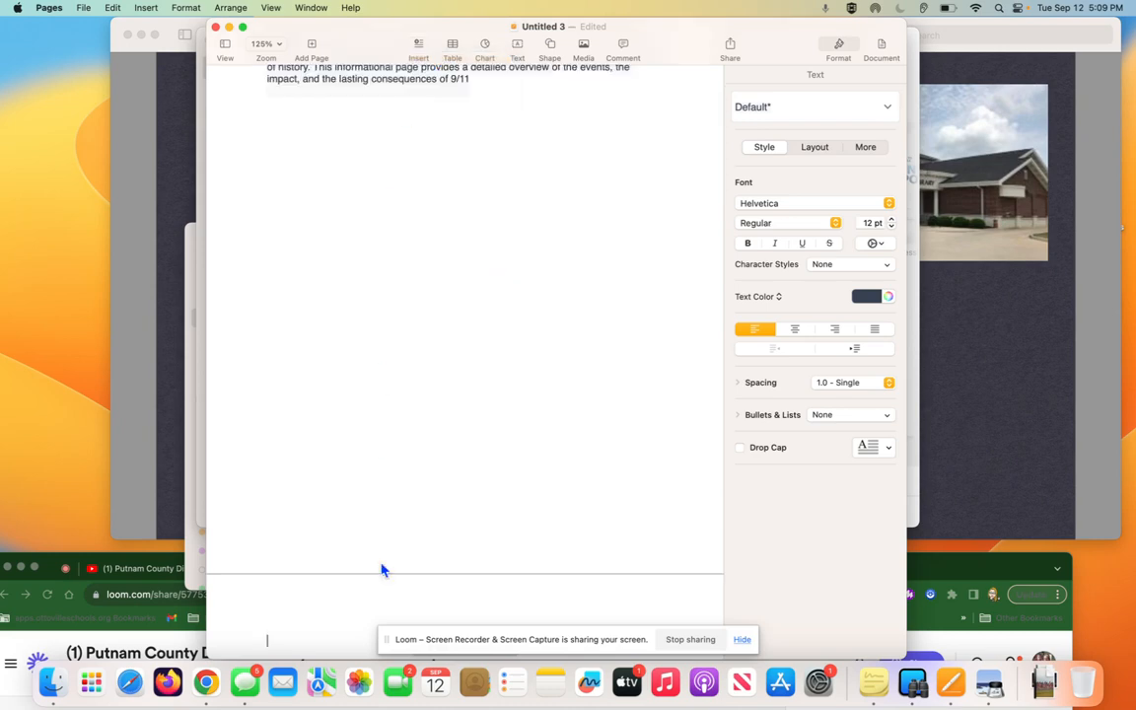
scroll(383, 528, "down", 10)
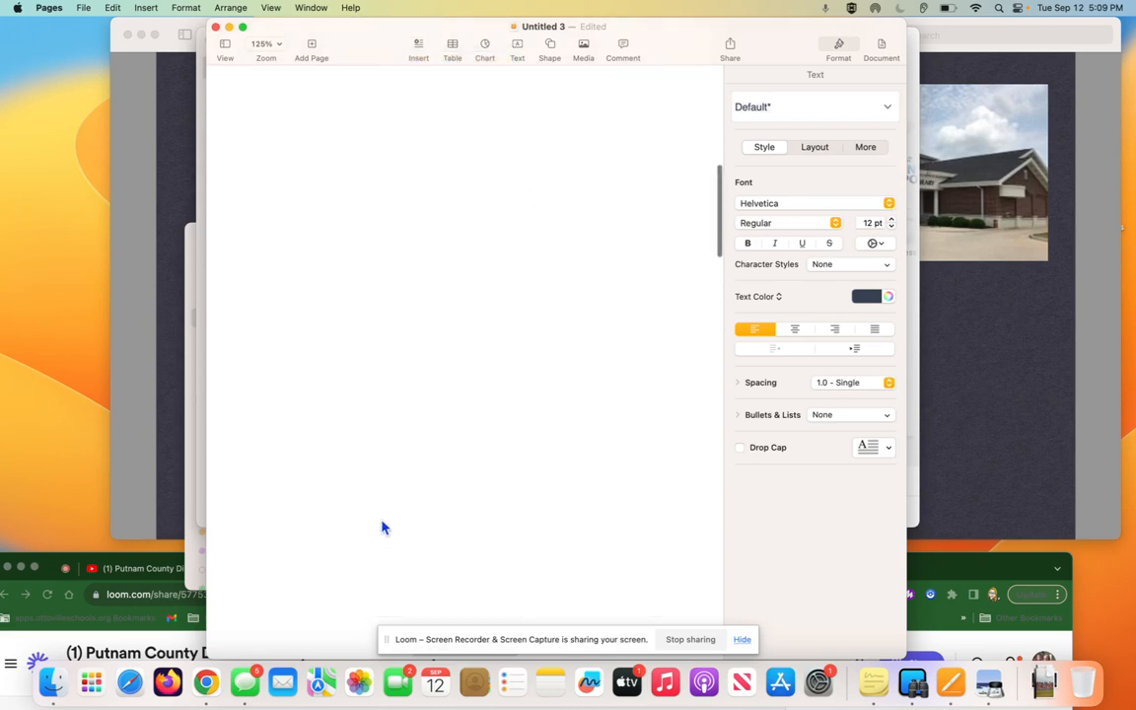
scroll(383, 528, "down", 5)
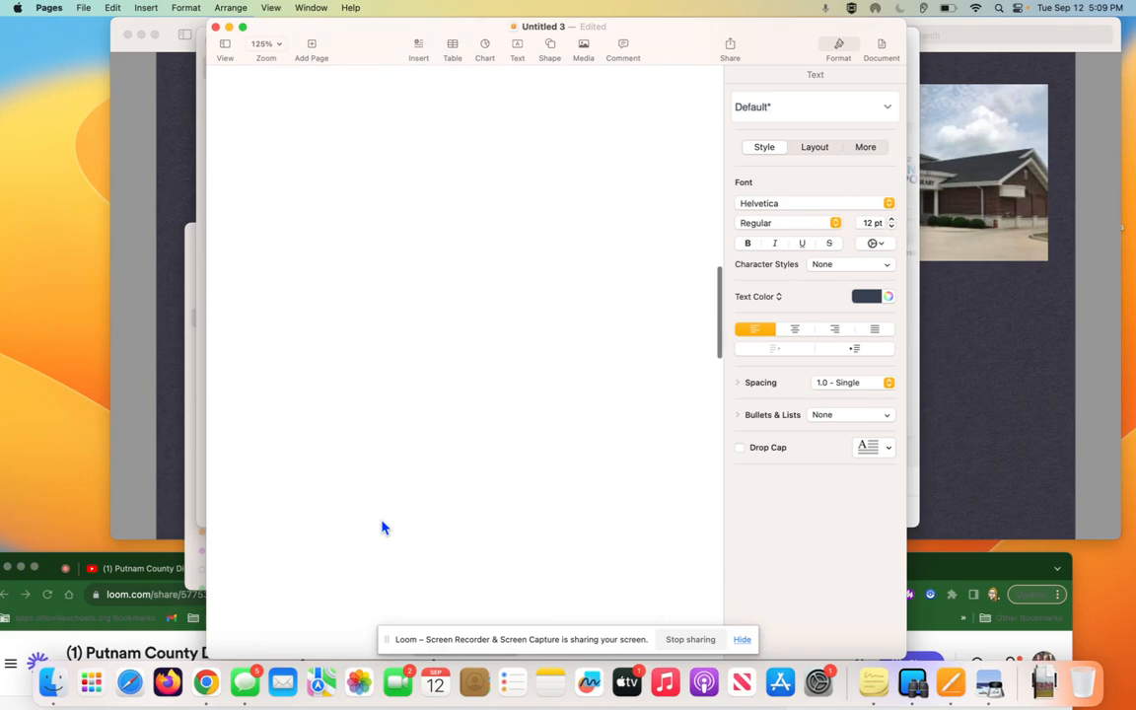
scroll(380, 553, "down", 5)
scroll(355, 311, "up", 20)
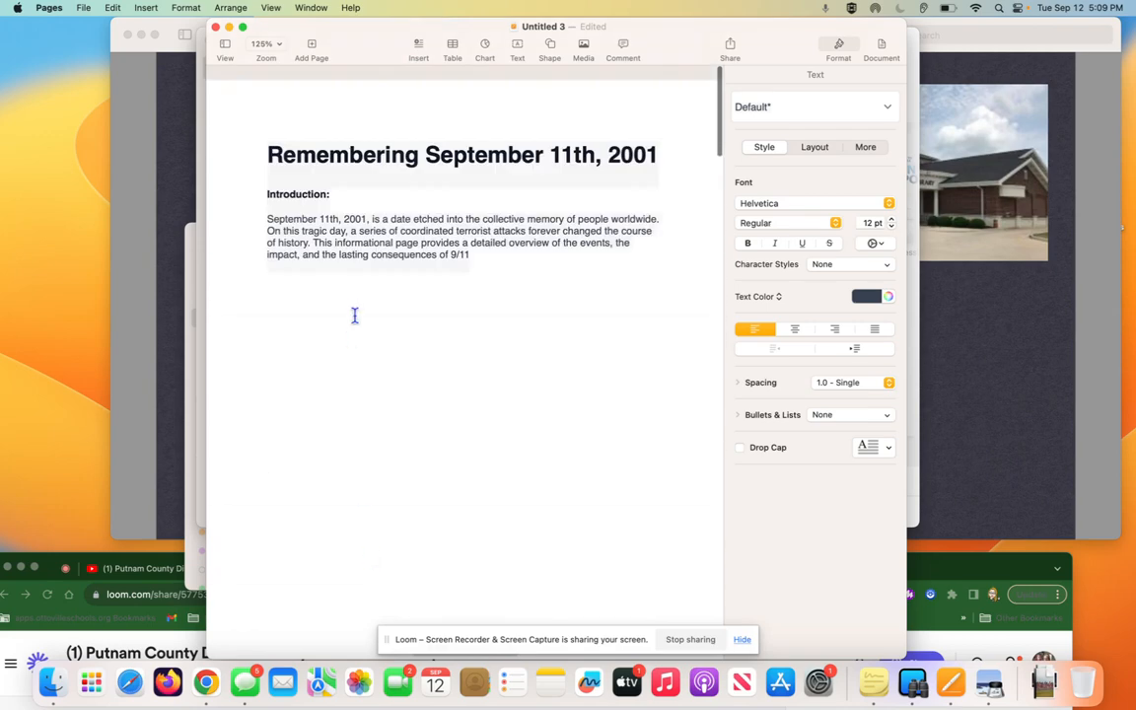
Insert the automatic page number below the introduction paragraph and the page count on the line beneath it
left_click(317, 301)
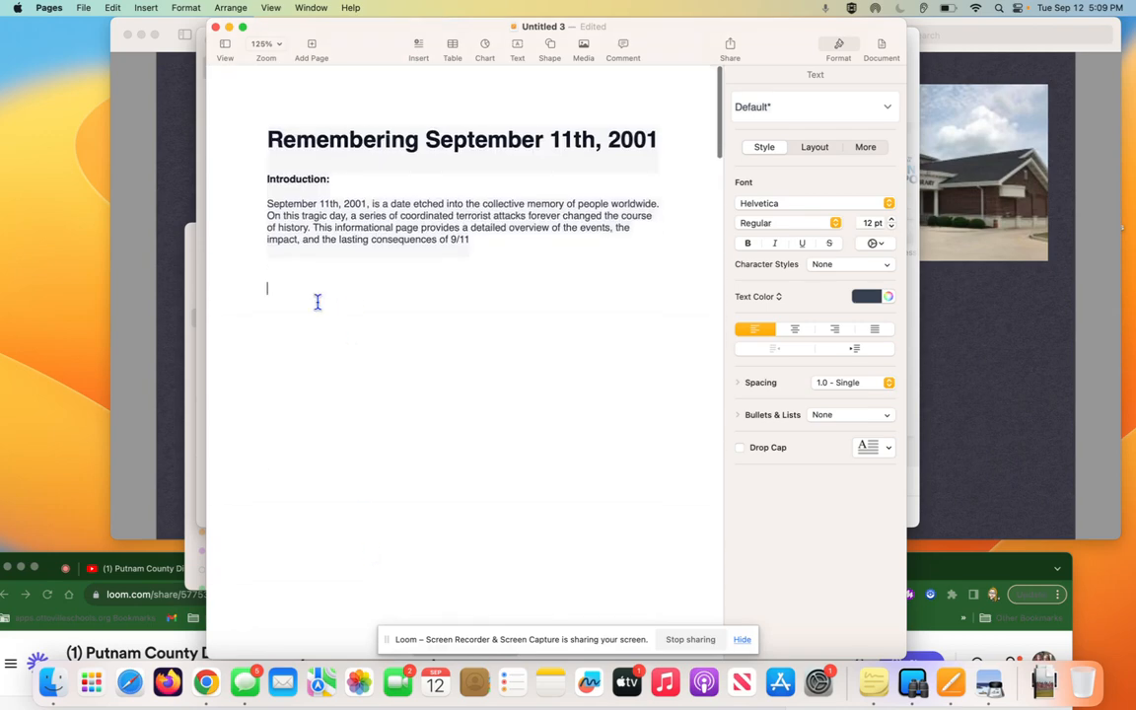
left_click(419, 47)
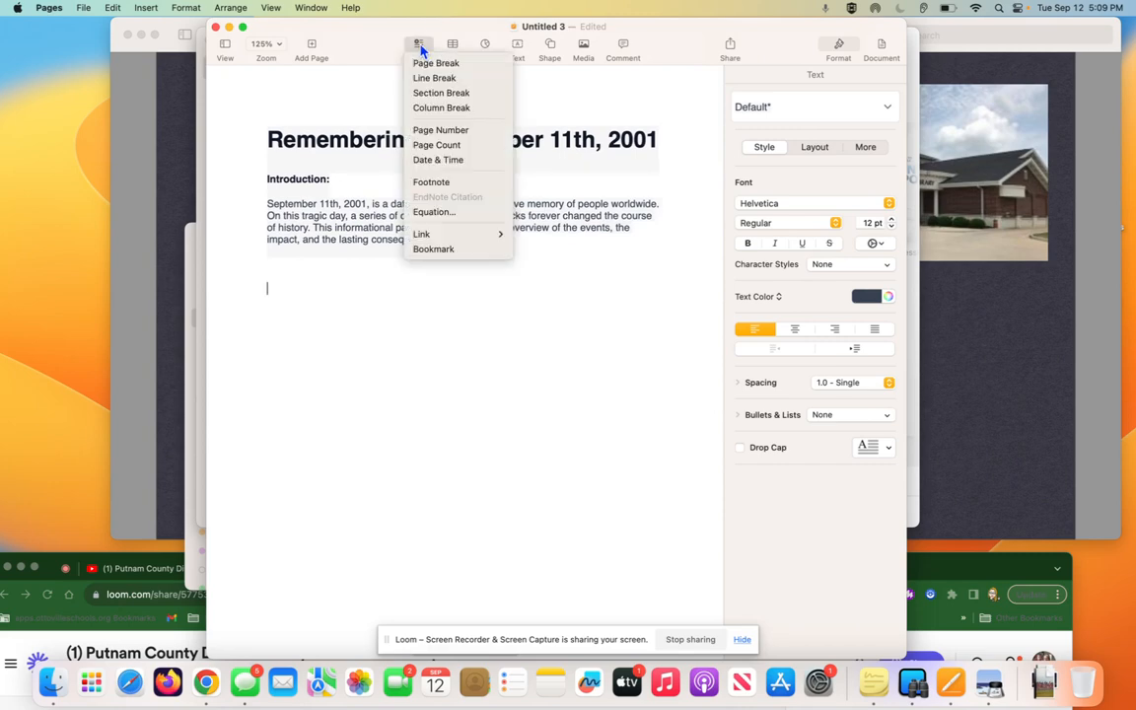
left_click(438, 132)
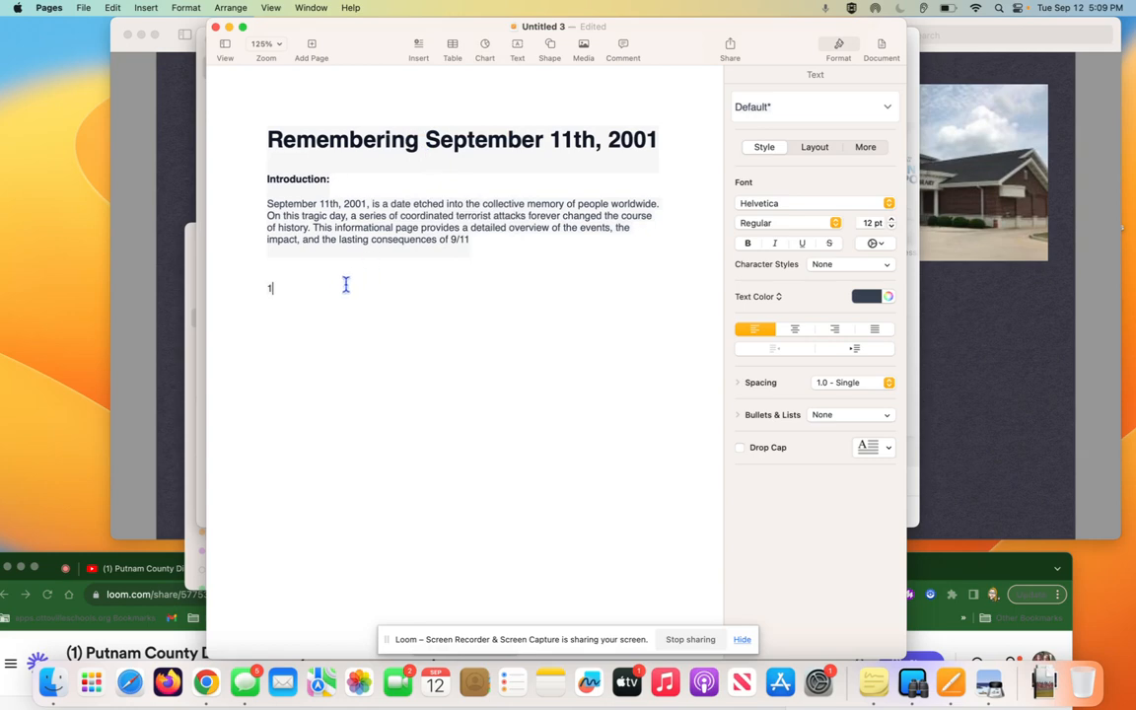
key("Return")
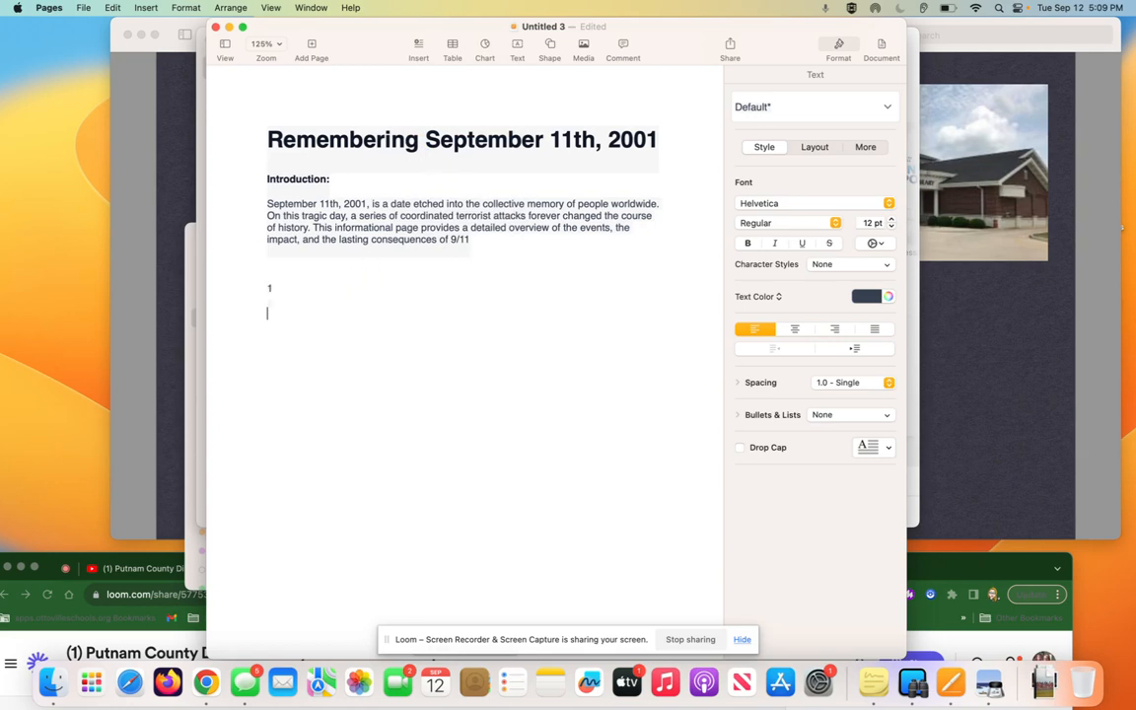
left_click(418, 46)
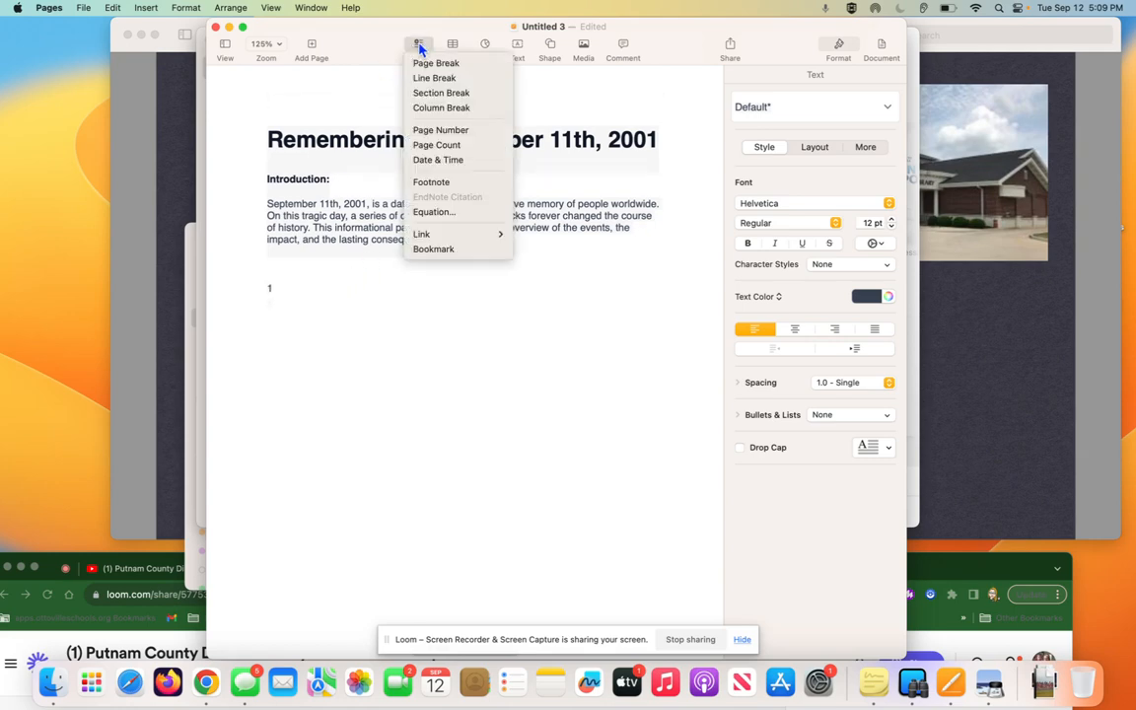
left_click(435, 145)
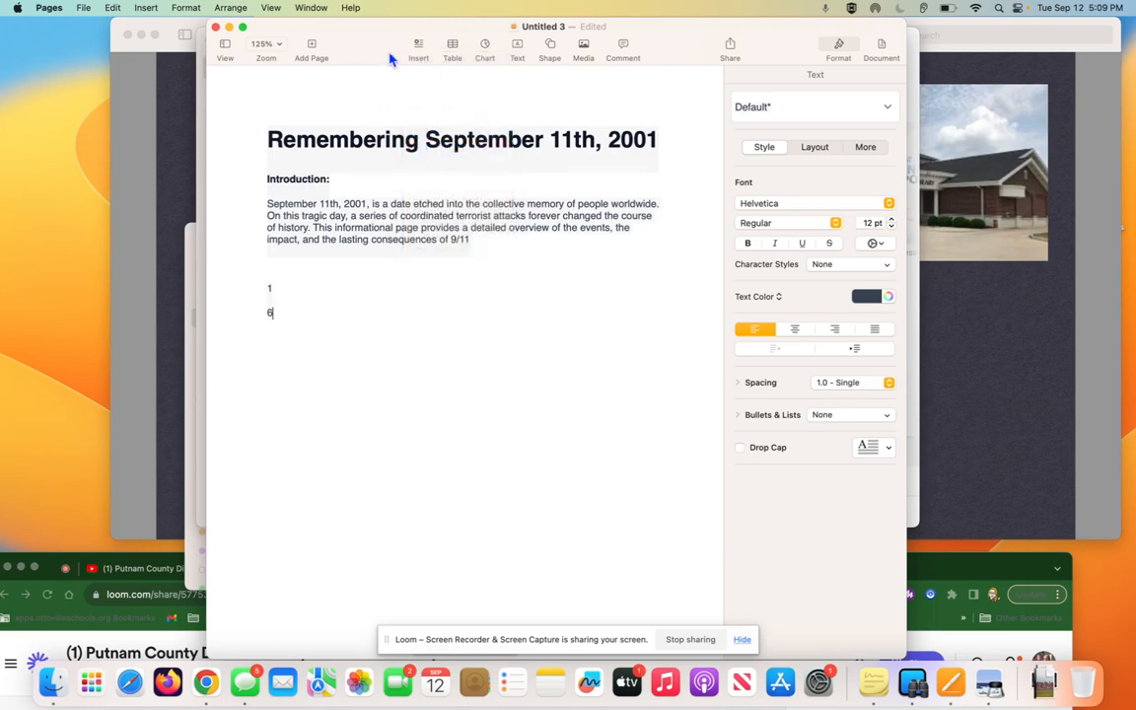
Insert the current date on a new line below the page count and attach a footnote to it
key("Return")
left_click(418, 46)
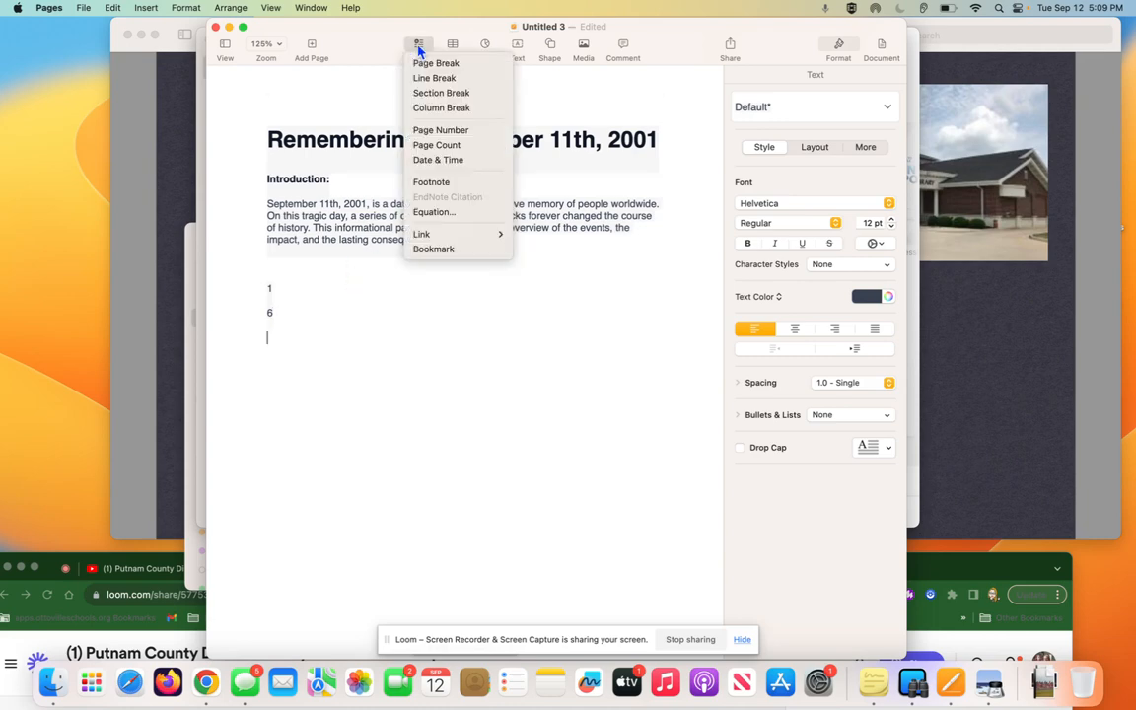
left_click(425, 161)
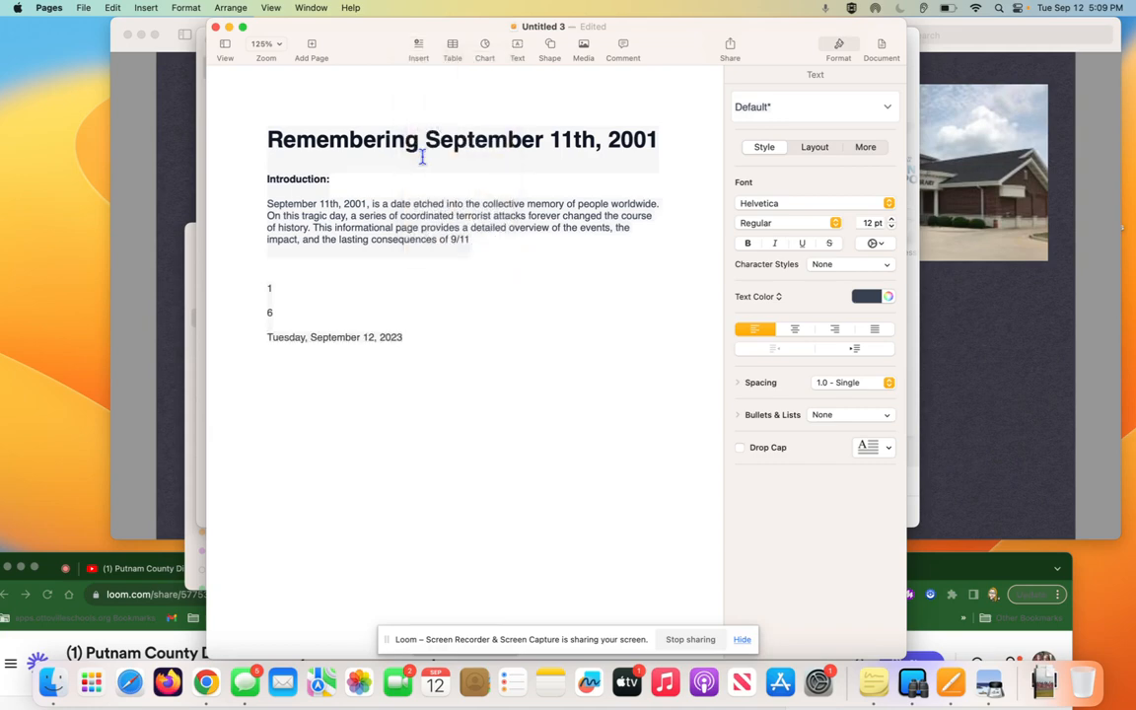
left_click(421, 46)
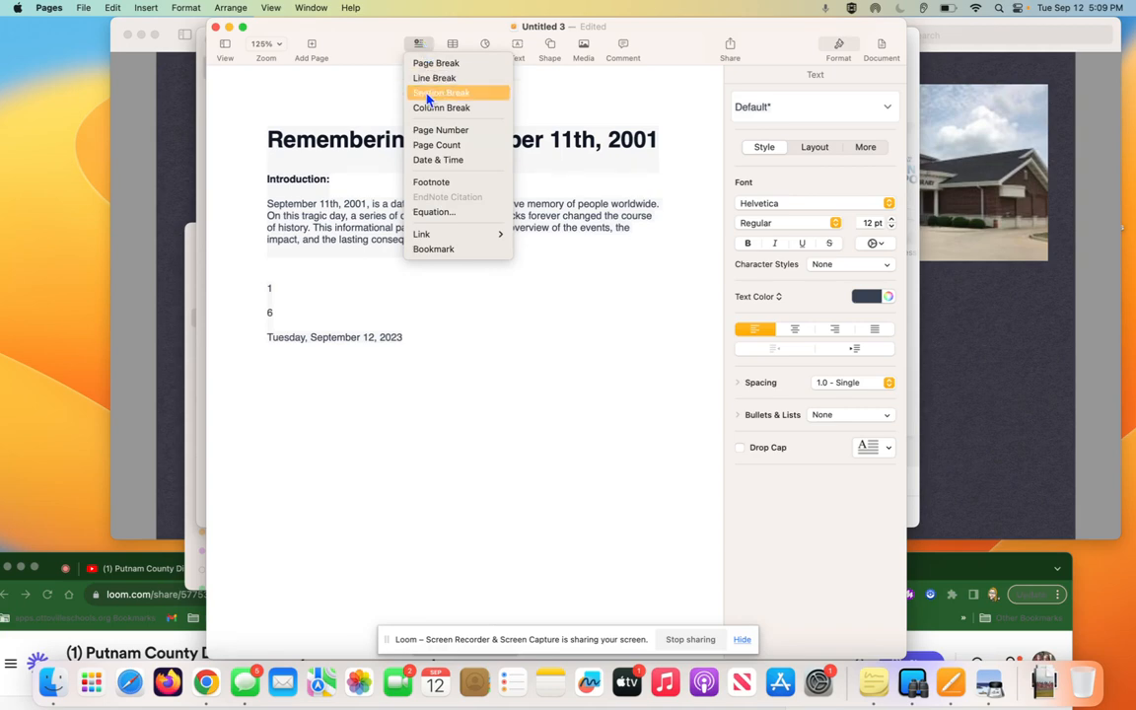
left_click(443, 185)
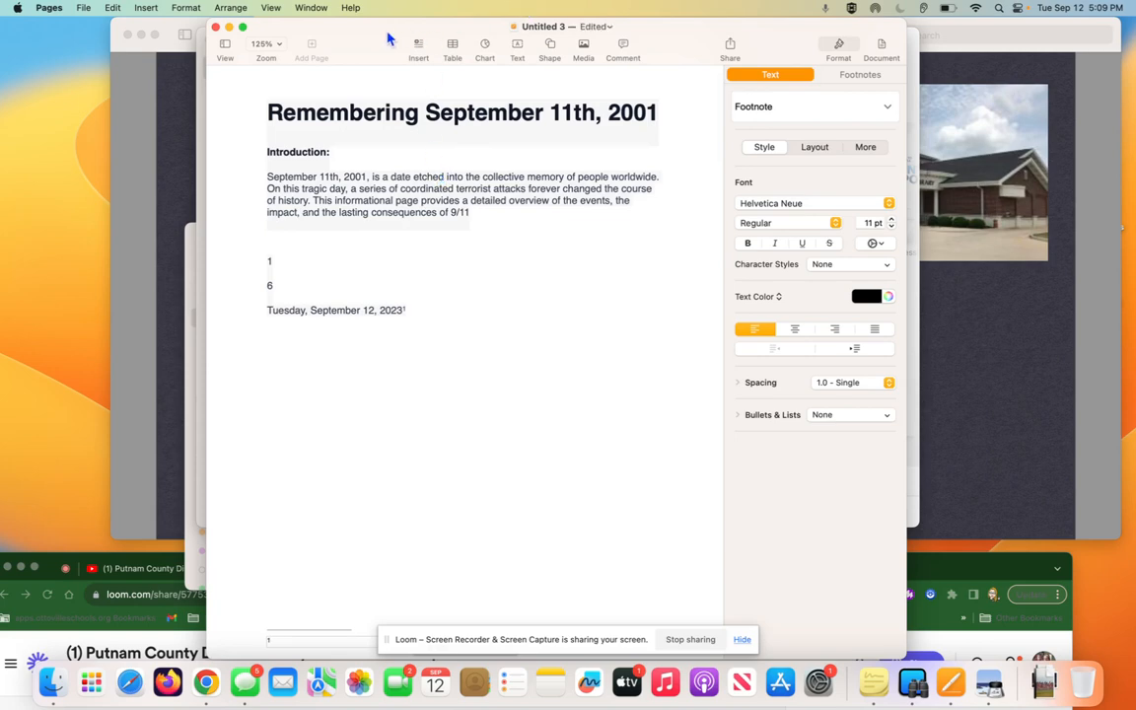
Move the document window aside and add the sample line "Kkkjkjk" below the introduction paragraph
left_click_drag(387, 39, 316, 24)
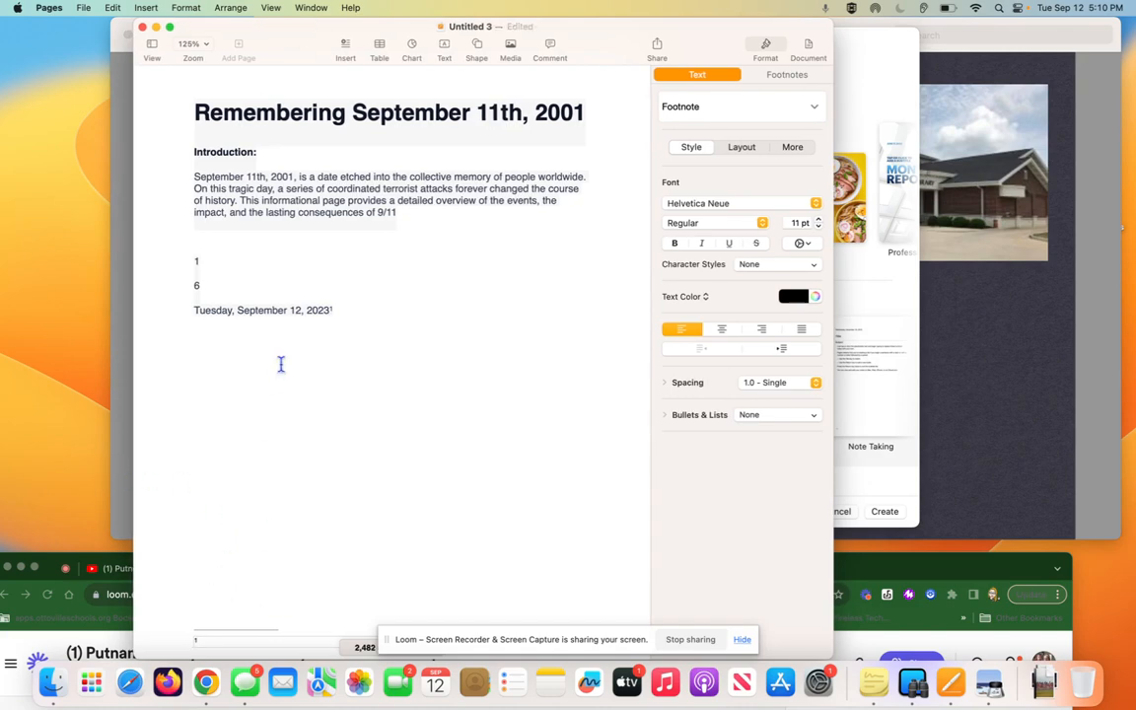
left_click_drag(616, 33, 515, 18)
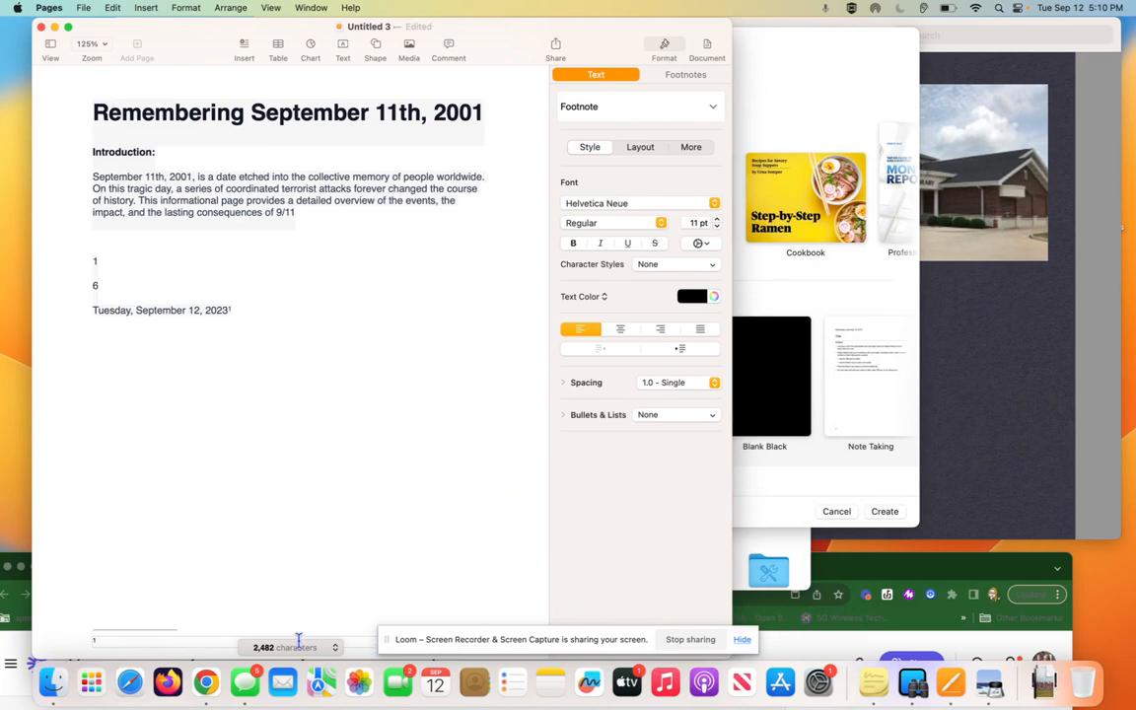
left_click(110, 241)
type("kkkjkjk")
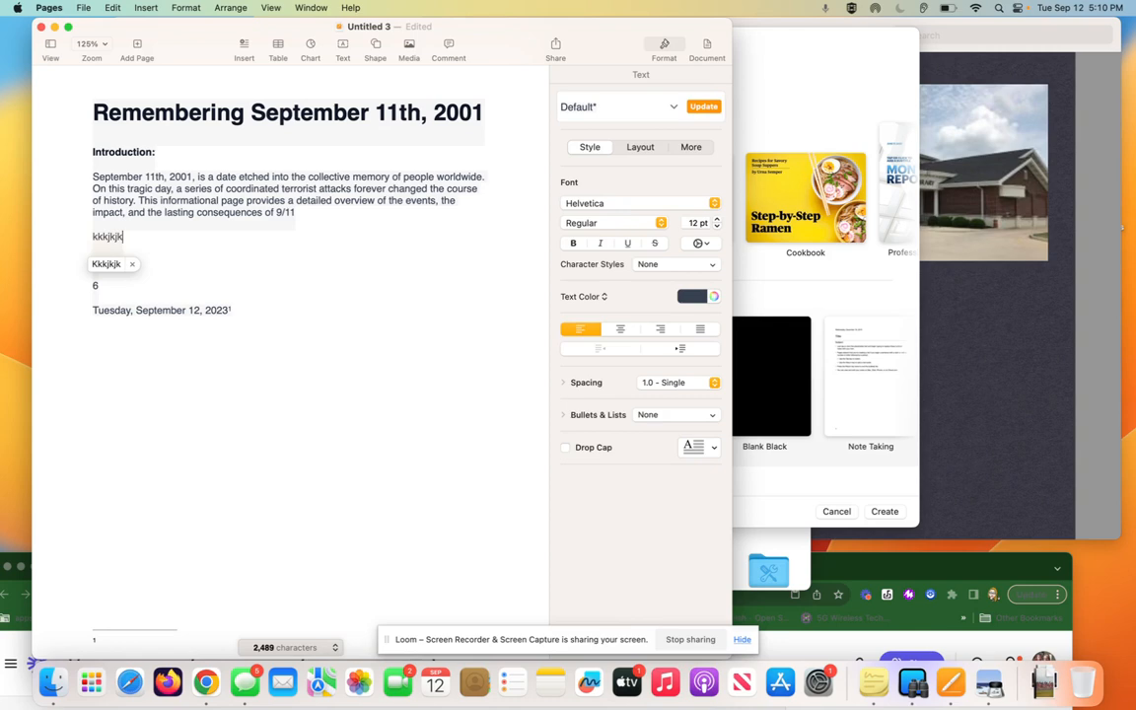
key("Return")
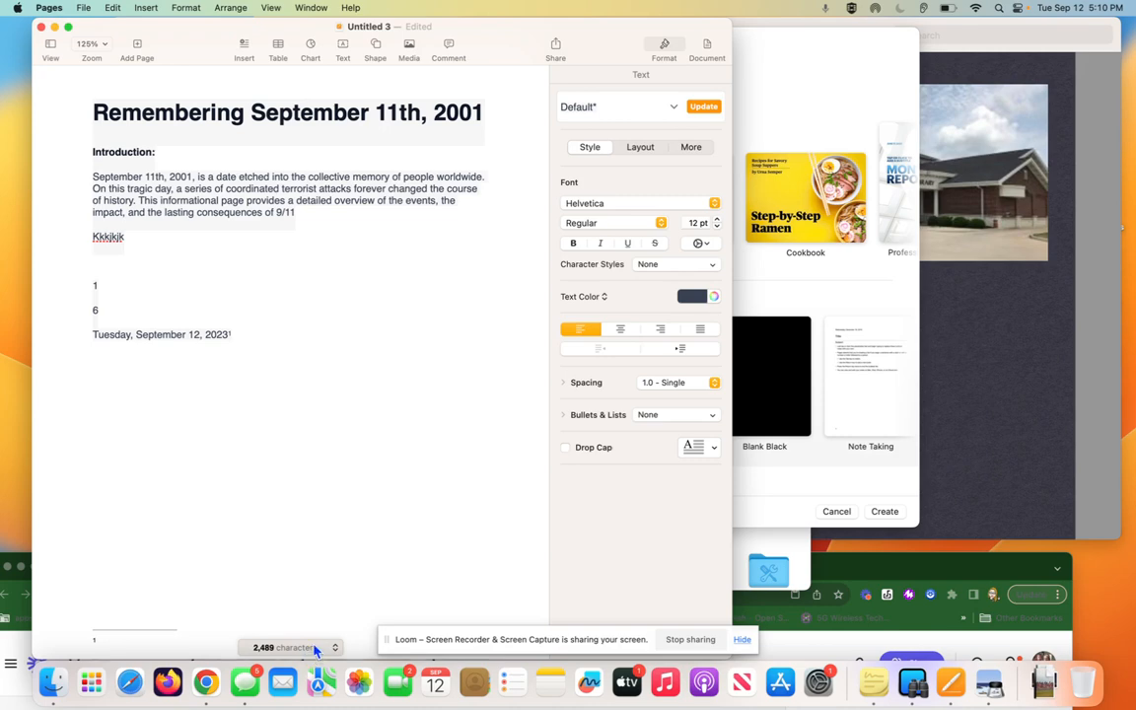
Insert a table with a red header row and no header column below the "Kkkjkjk" line
left_click(277, 45)
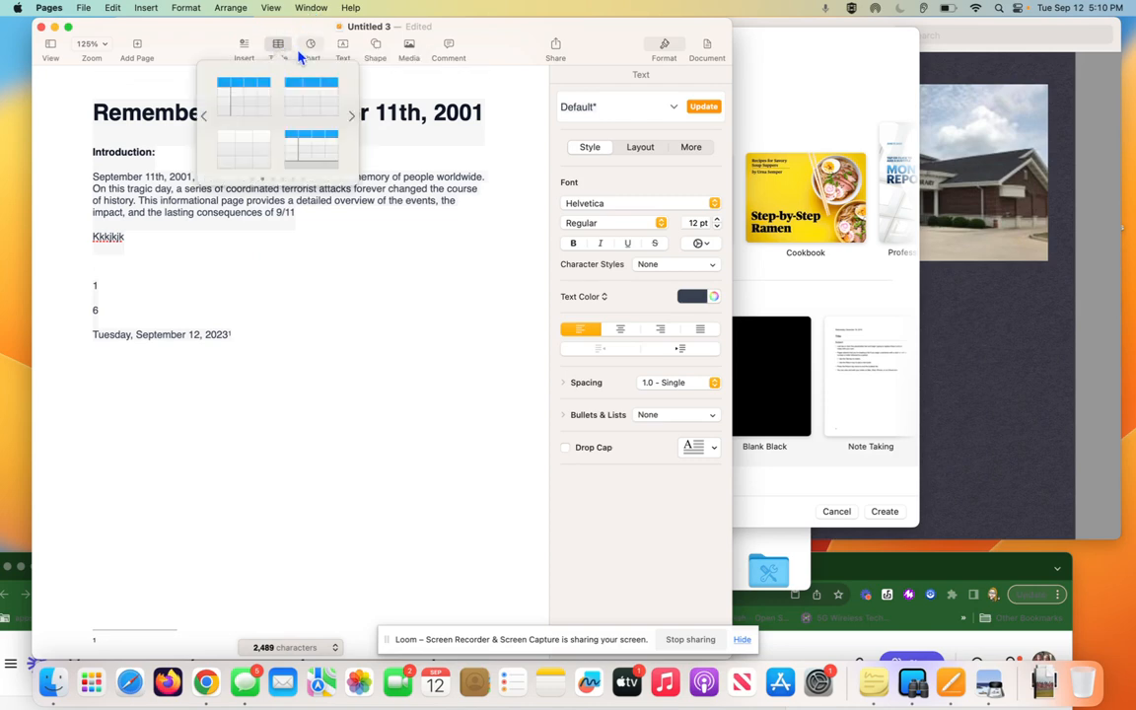
left_click(351, 118)
left_click(351, 118)
left_click(307, 104)
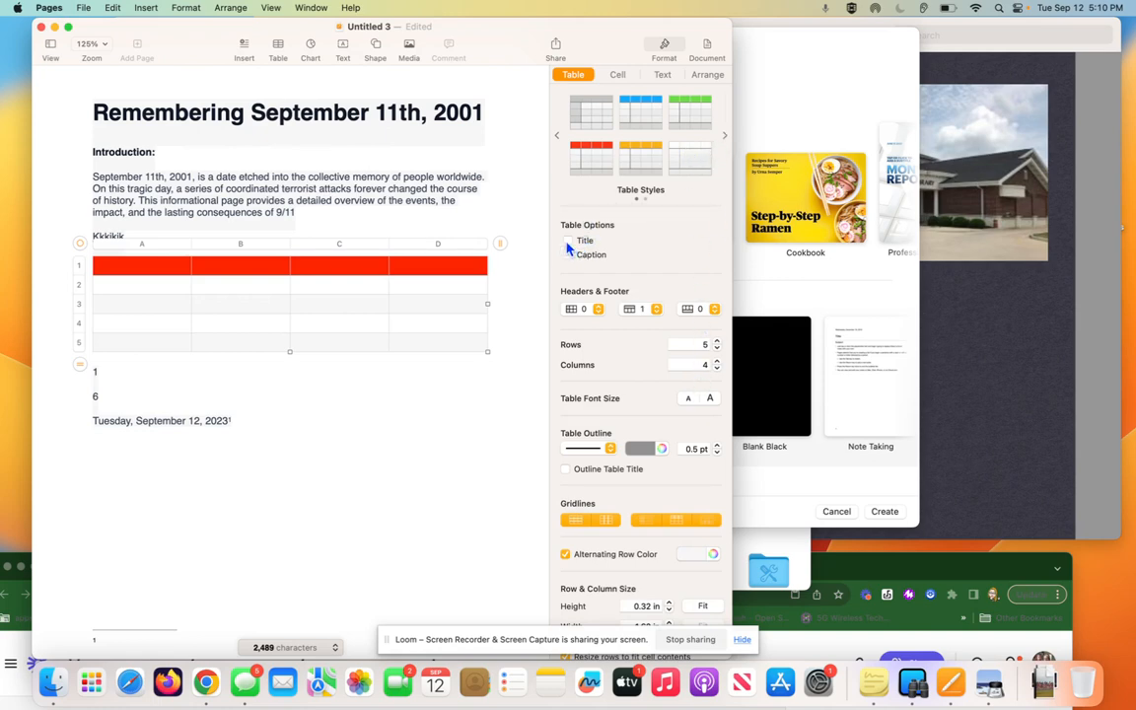
Increase the red-header table to six rows
left_click(717, 340)
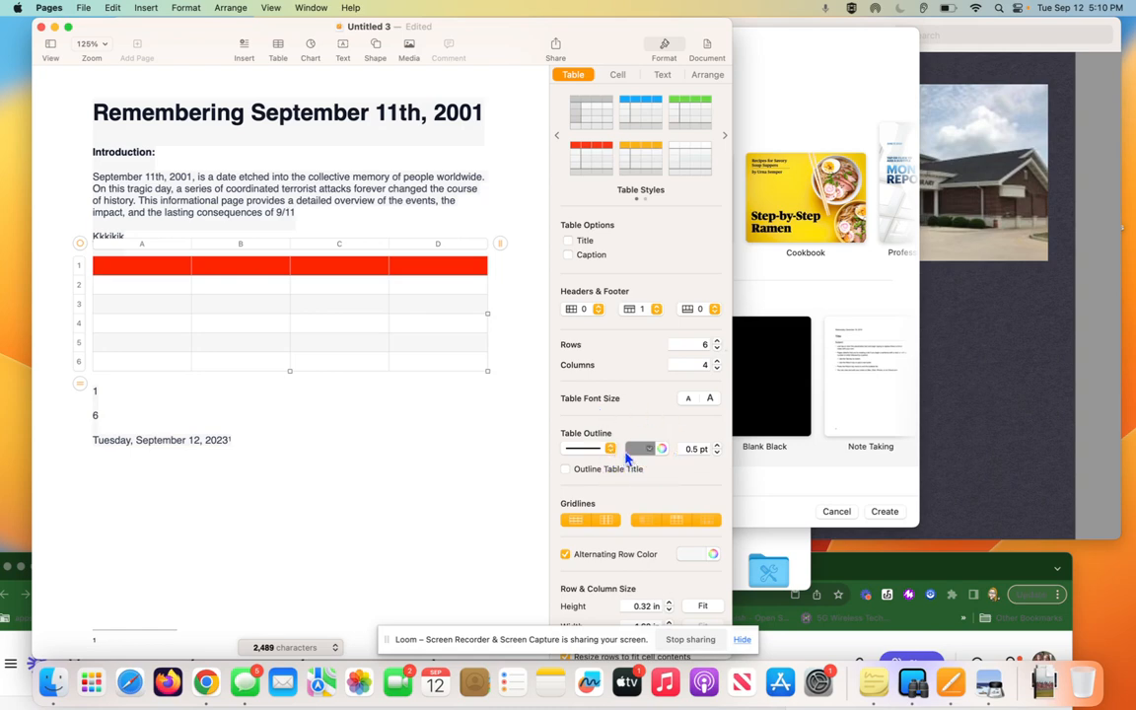
scroll(634, 452, "down", 1)
scroll(633, 454, "up", 1)
scroll(632, 454, "down", 1)
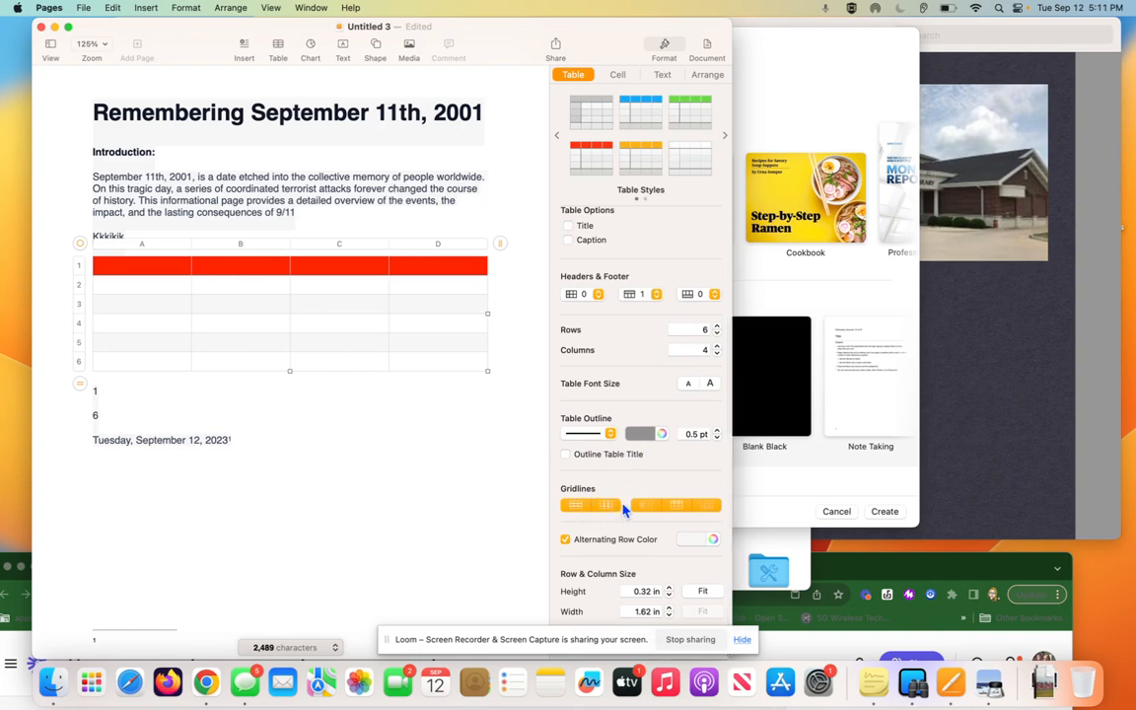
Enter "Adds" in the table's first header cell, switch its text setting from bold to italic and center it
left_click(158, 268)
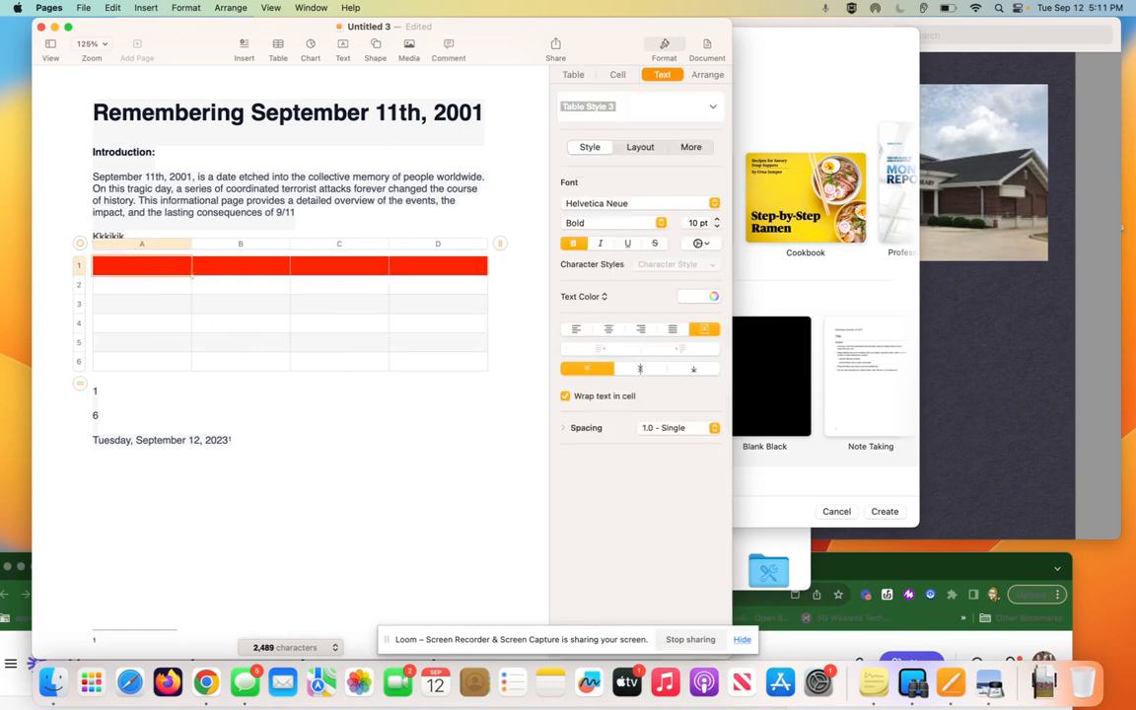
type("ssdds")
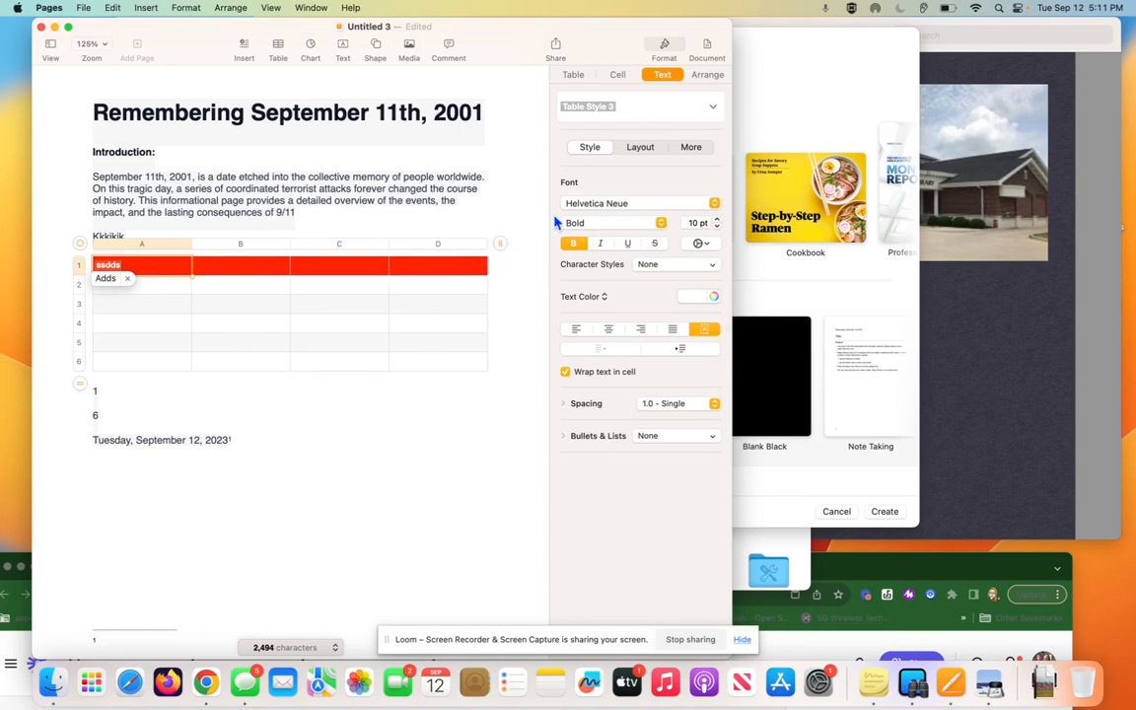
left_click(601, 244)
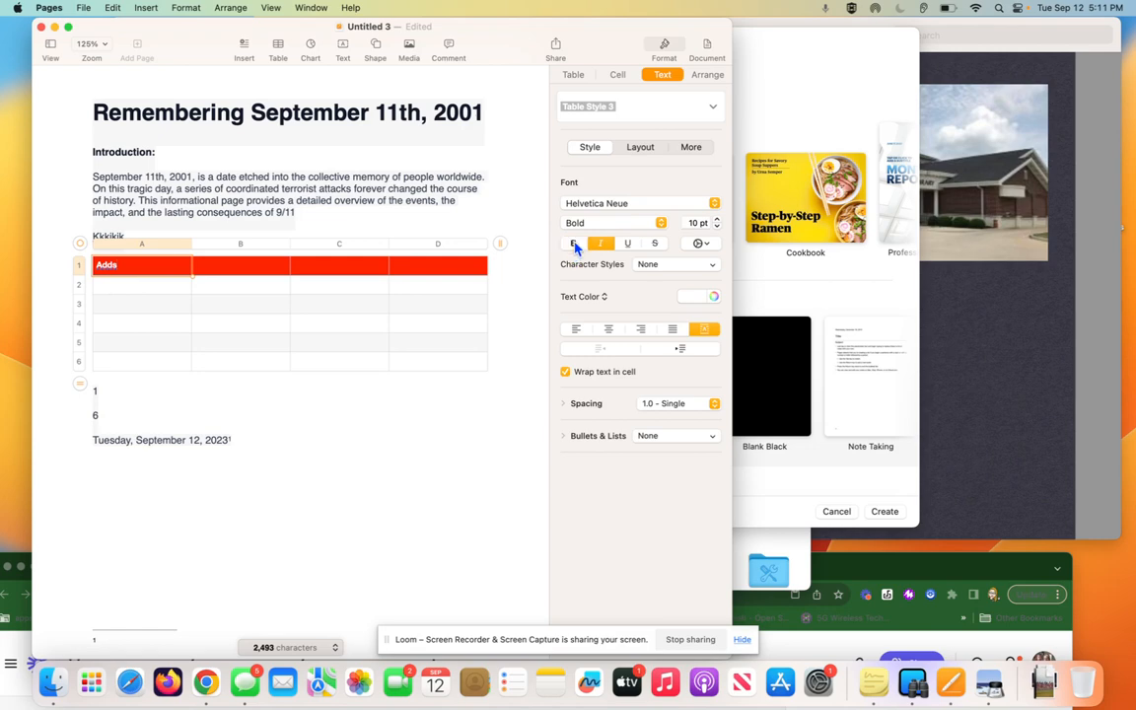
left_click(574, 245)
left_click(610, 331)
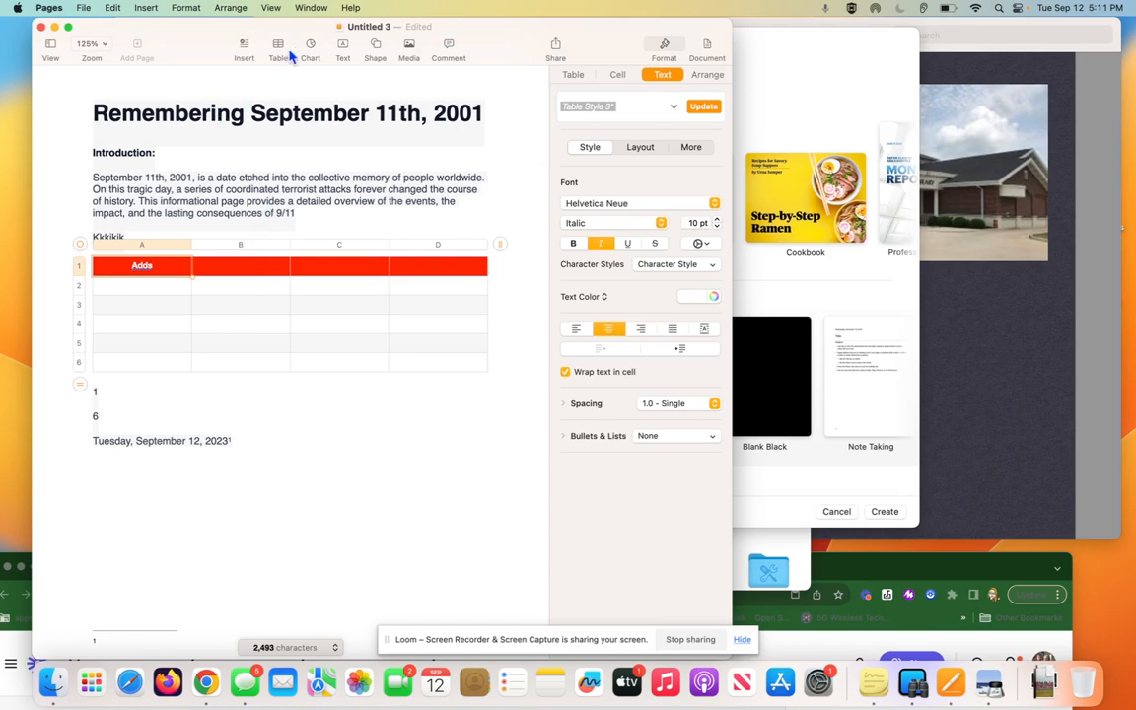
Insert a 2D stacked column chart in the blue and green style two lines below the page number
left_click(124, 393)
key("Return")
key("Return")
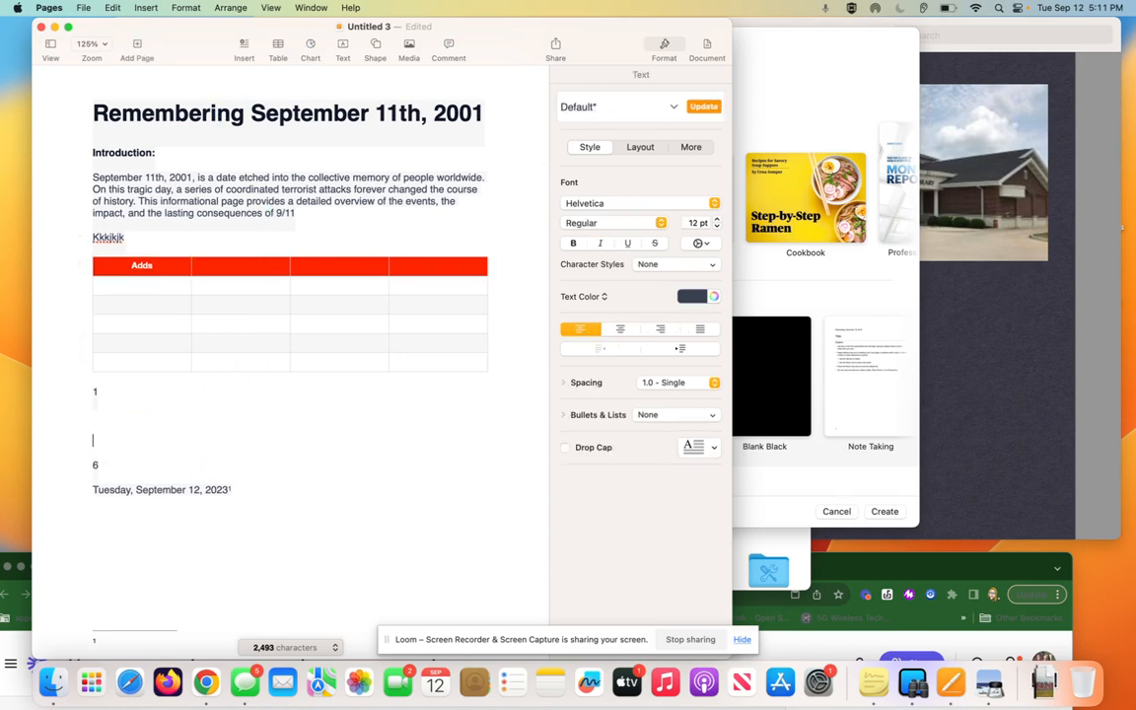
left_click(312, 48)
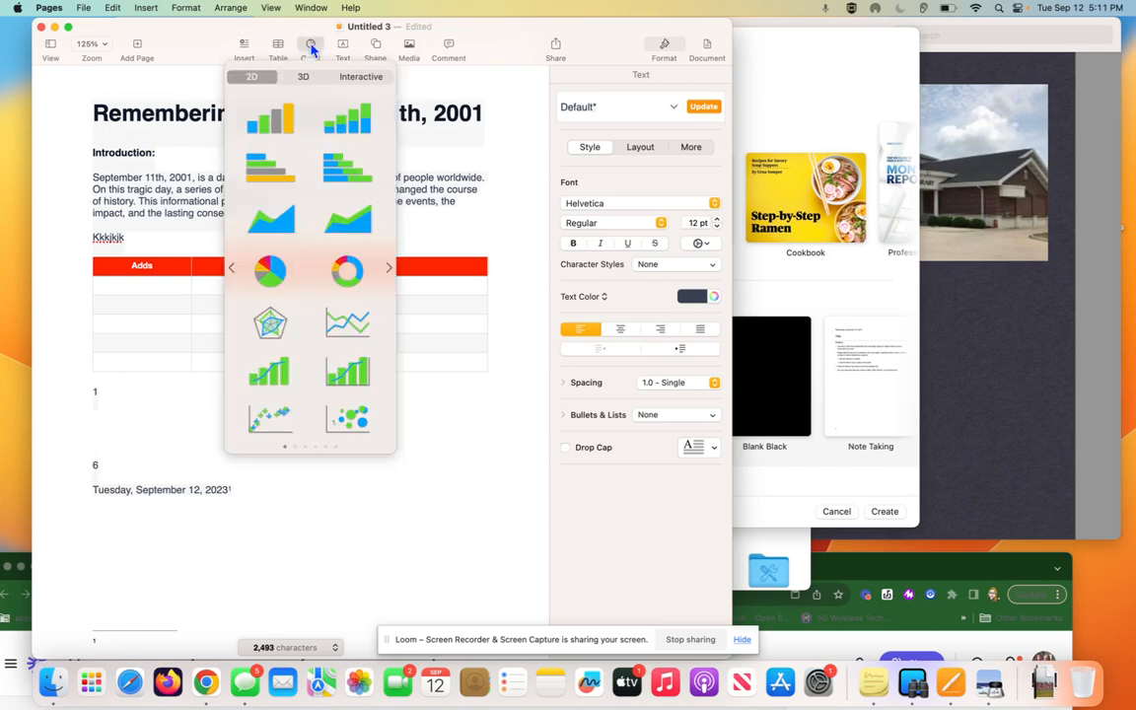
scroll(321, 398, "left", 5)
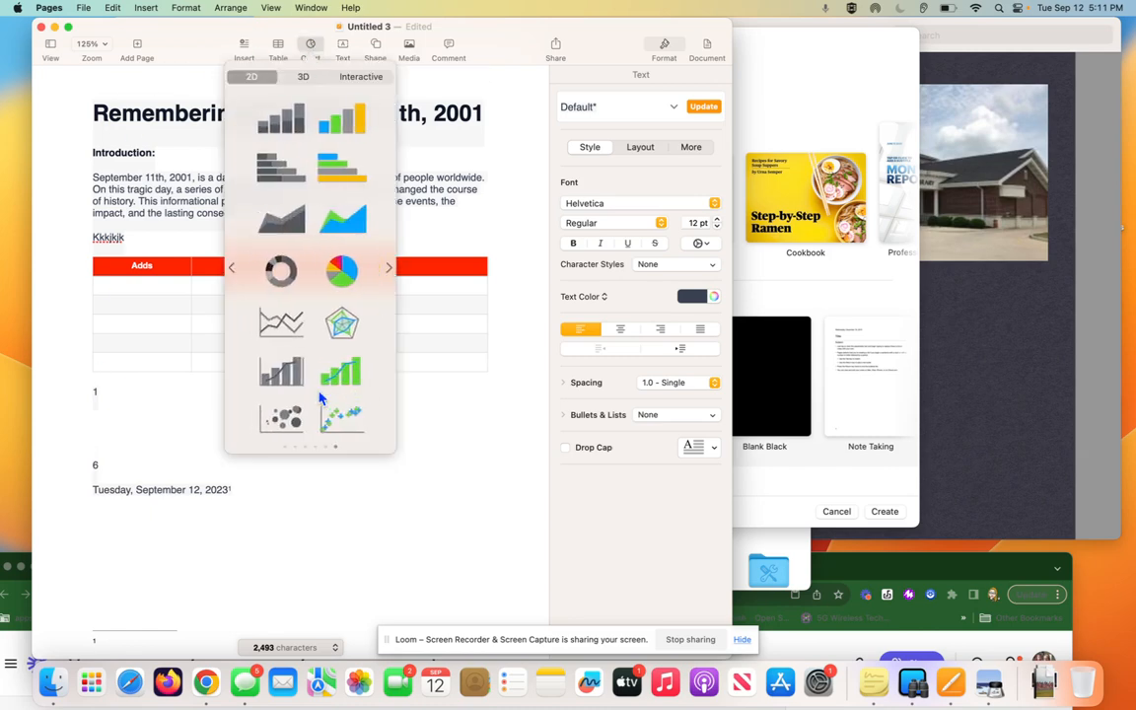
scroll(321, 399, "left", 5)
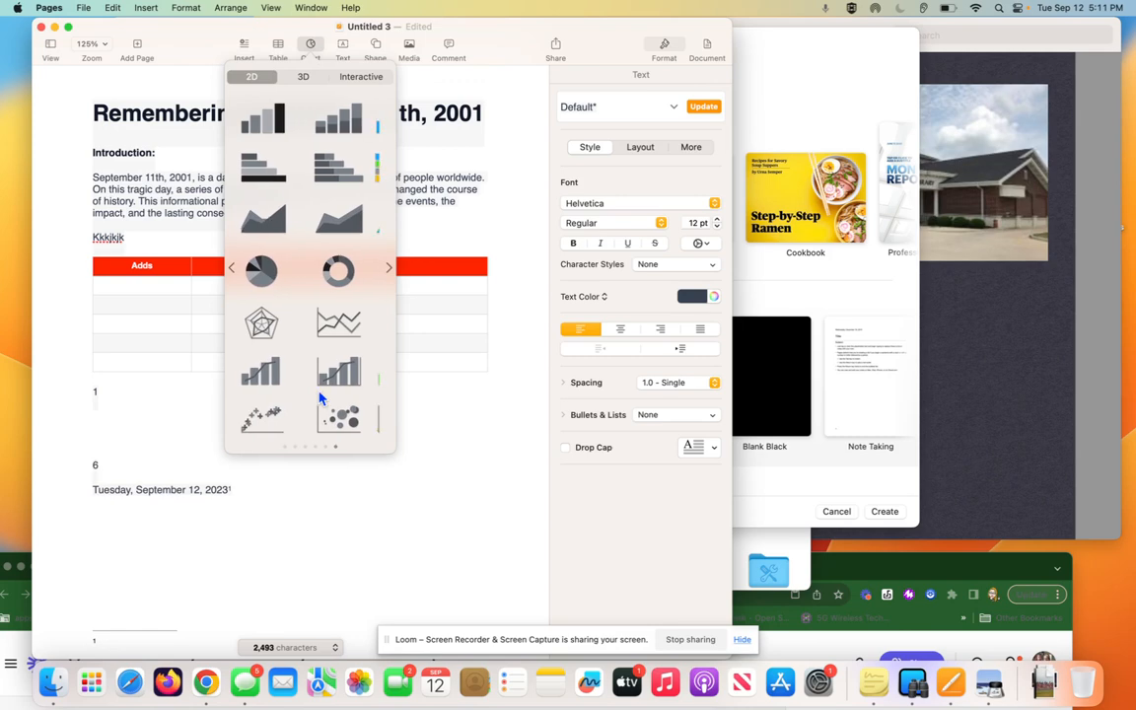
scroll(321, 399, "left", 5)
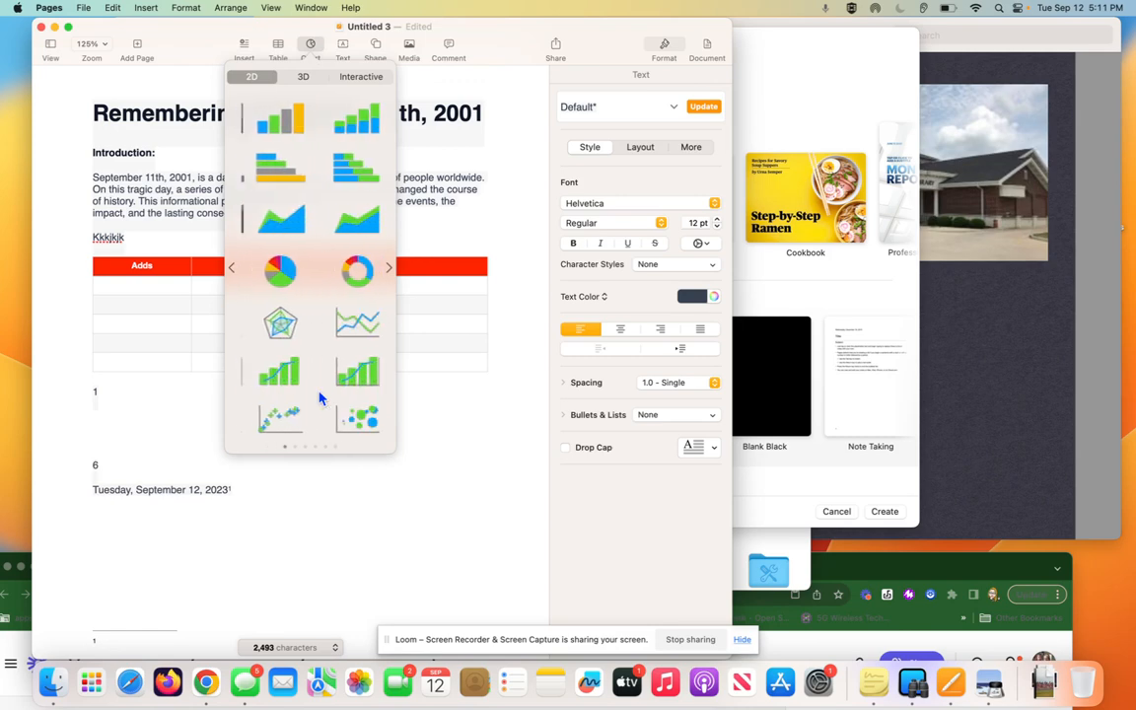
left_click(347, 118)
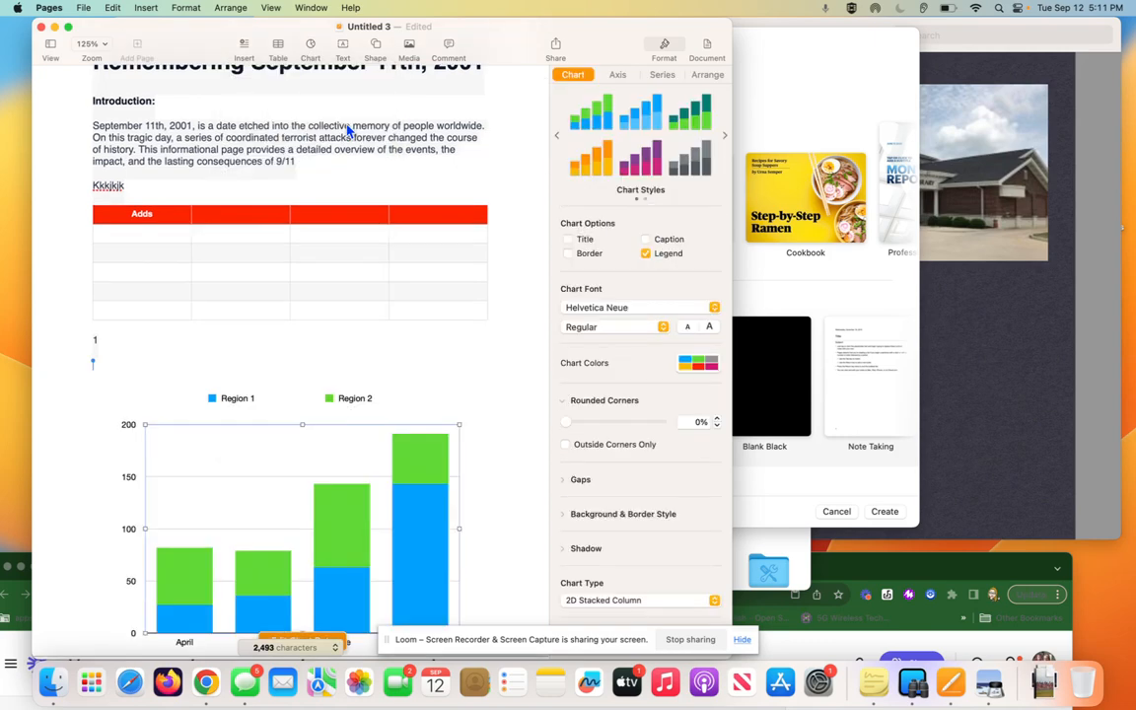
scroll(347, 128, "down", 5)
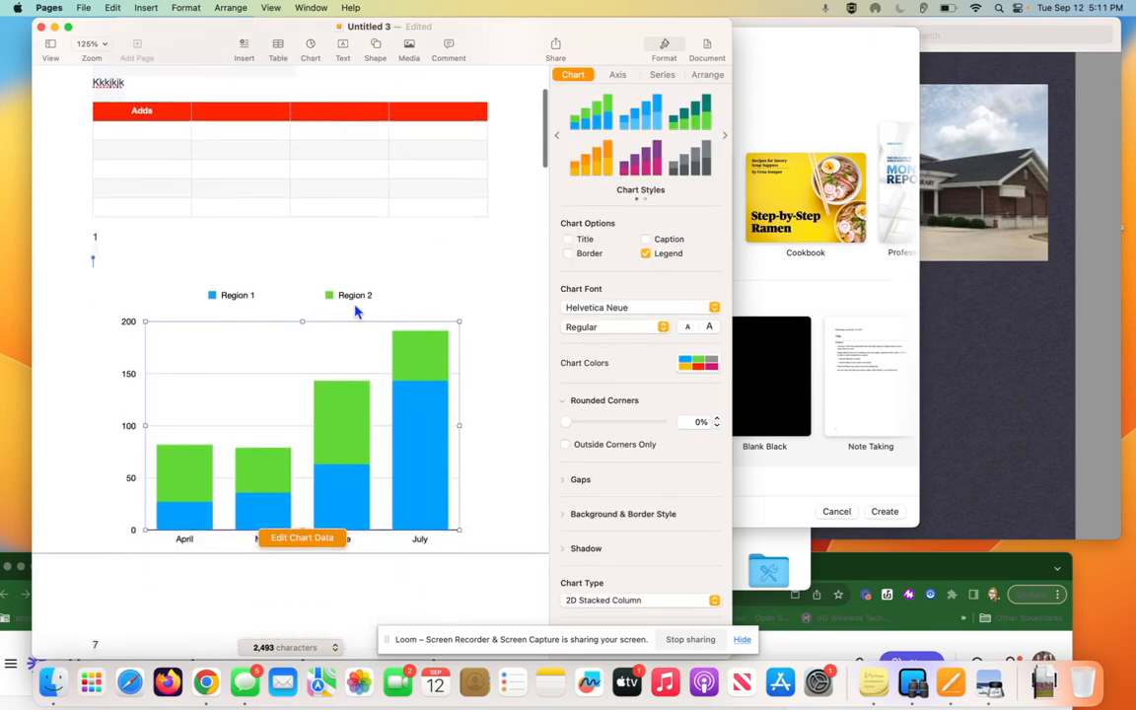
Turn on the title and border of the stacked column chart, keeping its legend enabled
left_click(350, 303)
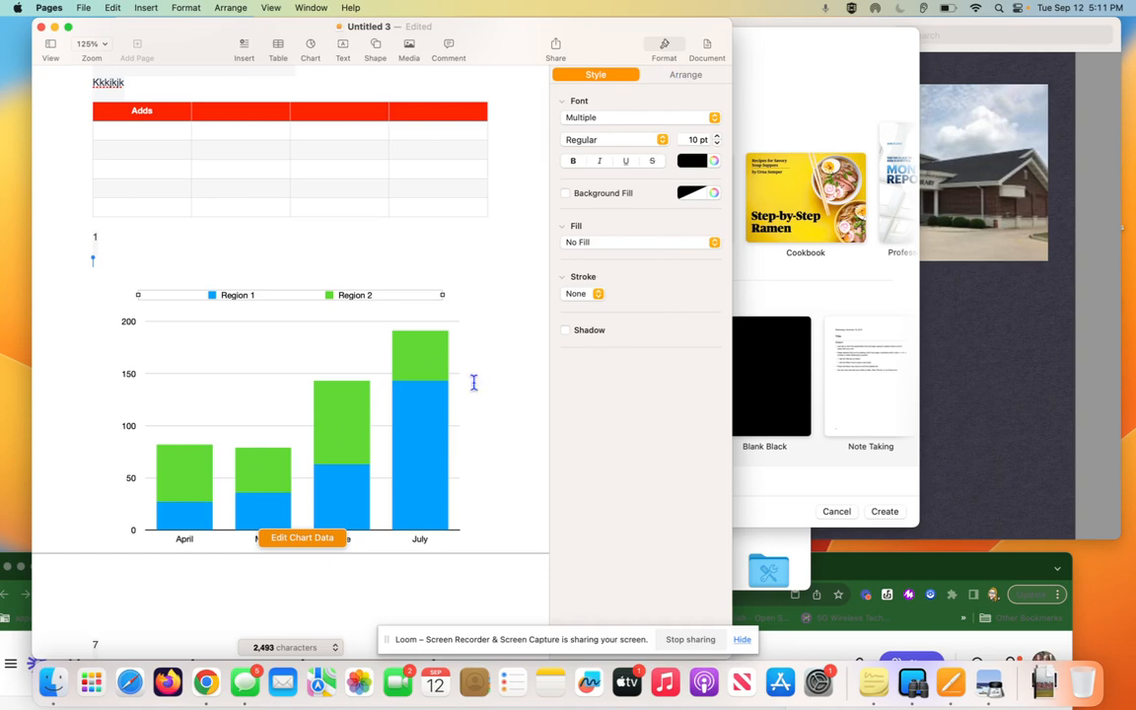
left_click(418, 409)
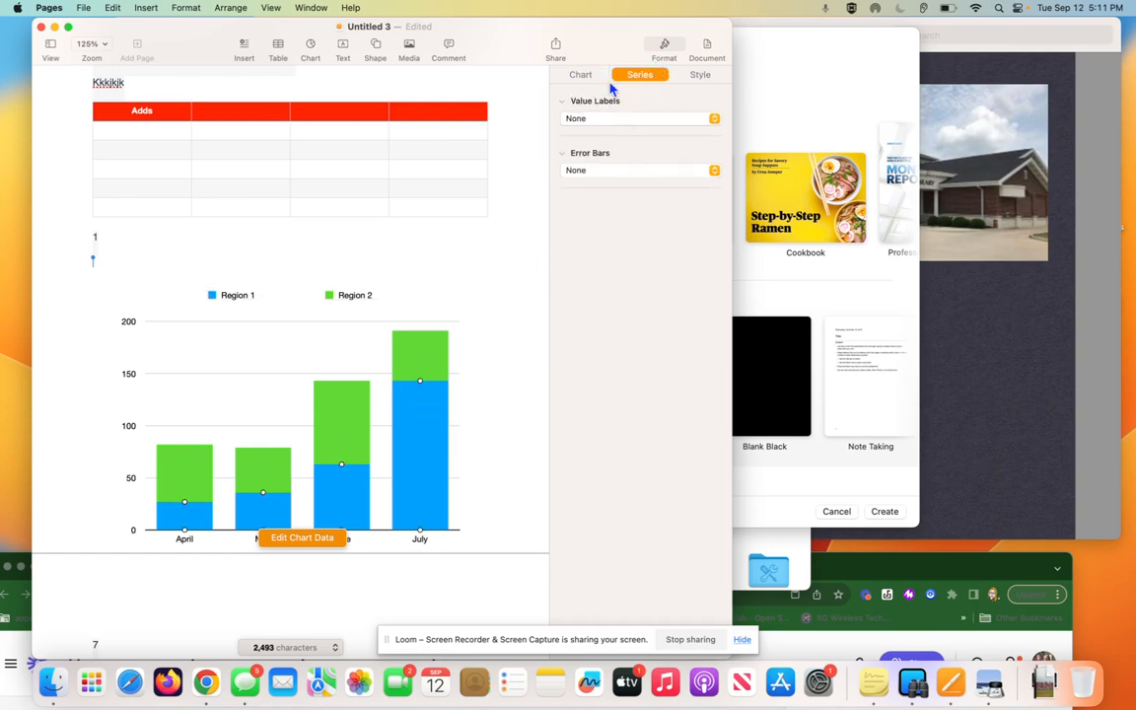
left_click(580, 75)
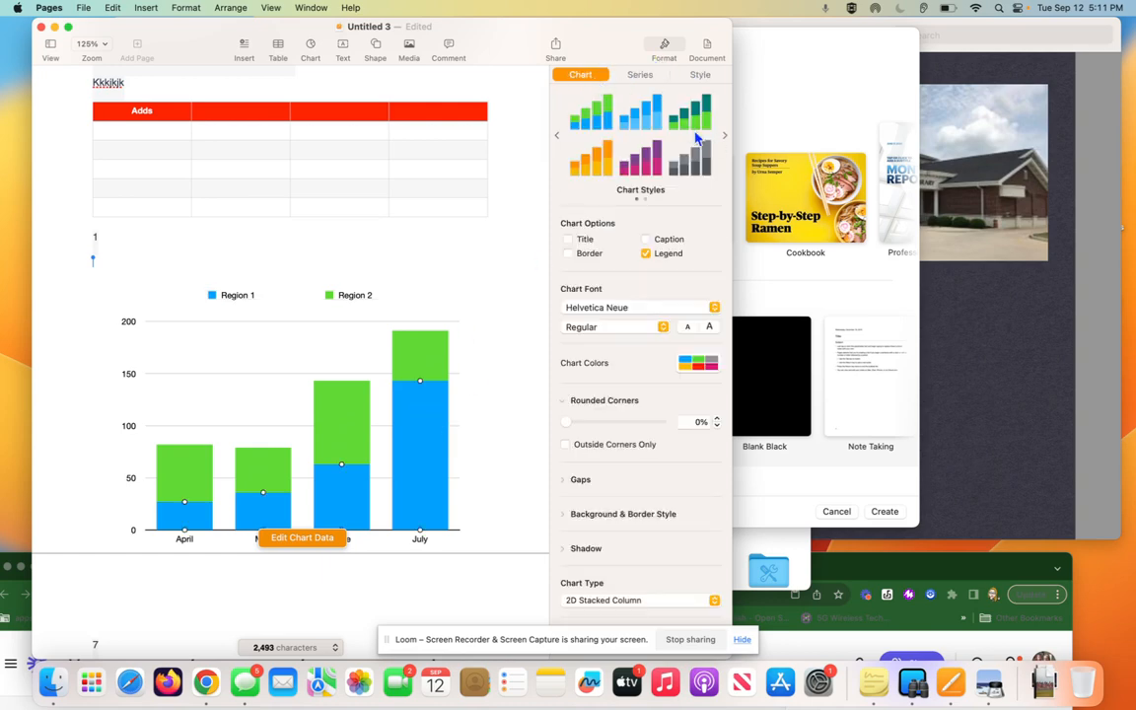
left_click(647, 254)
left_click(570, 242)
left_click(569, 254)
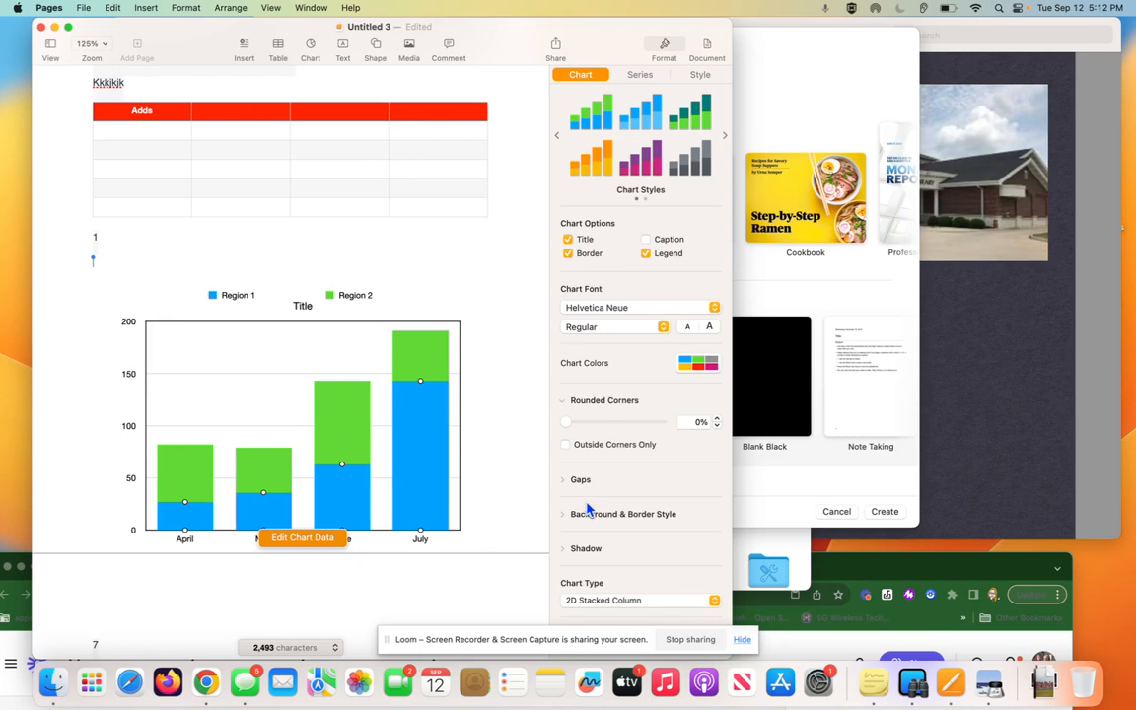
scroll(585, 509, "down", 1)
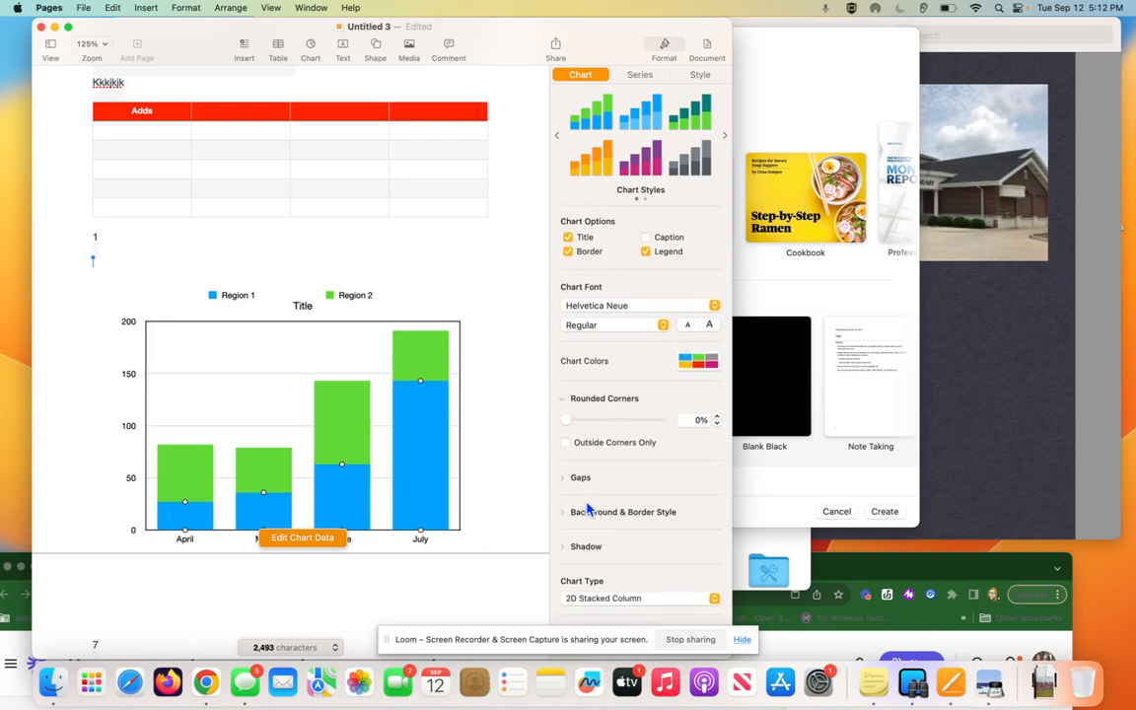
scroll(587, 509, "down", 1)
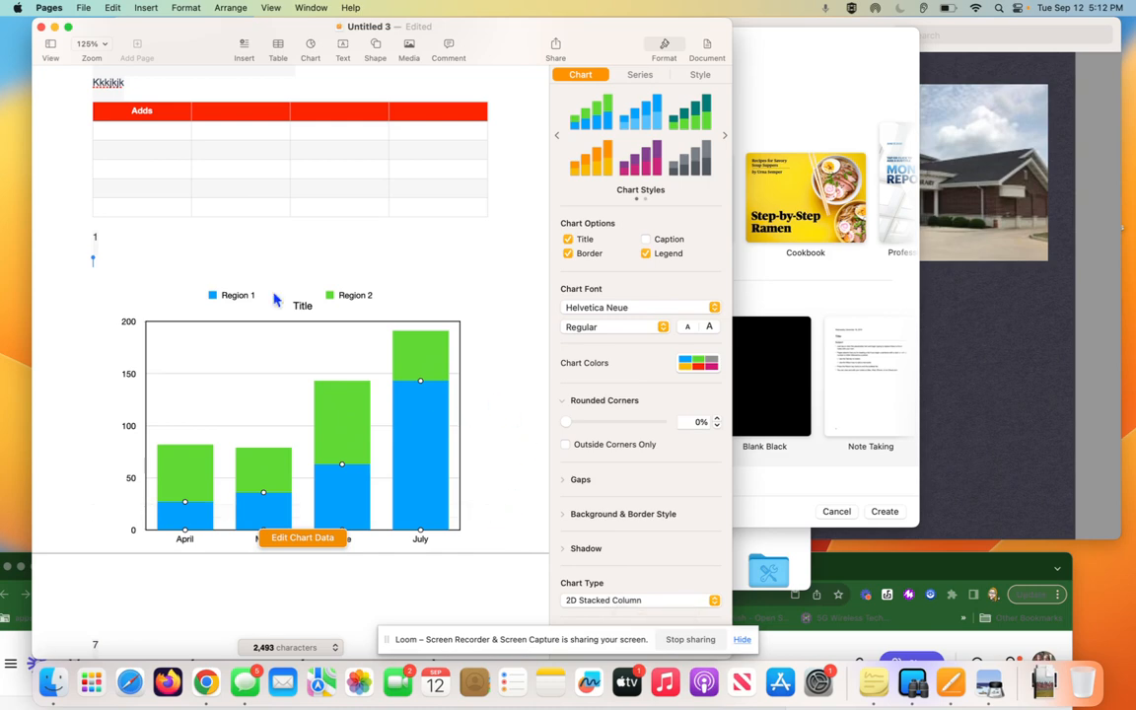
Insert a text box between the page number and the page count, and fill it with "jlkjhljkljkljkhj"
left_click(127, 255)
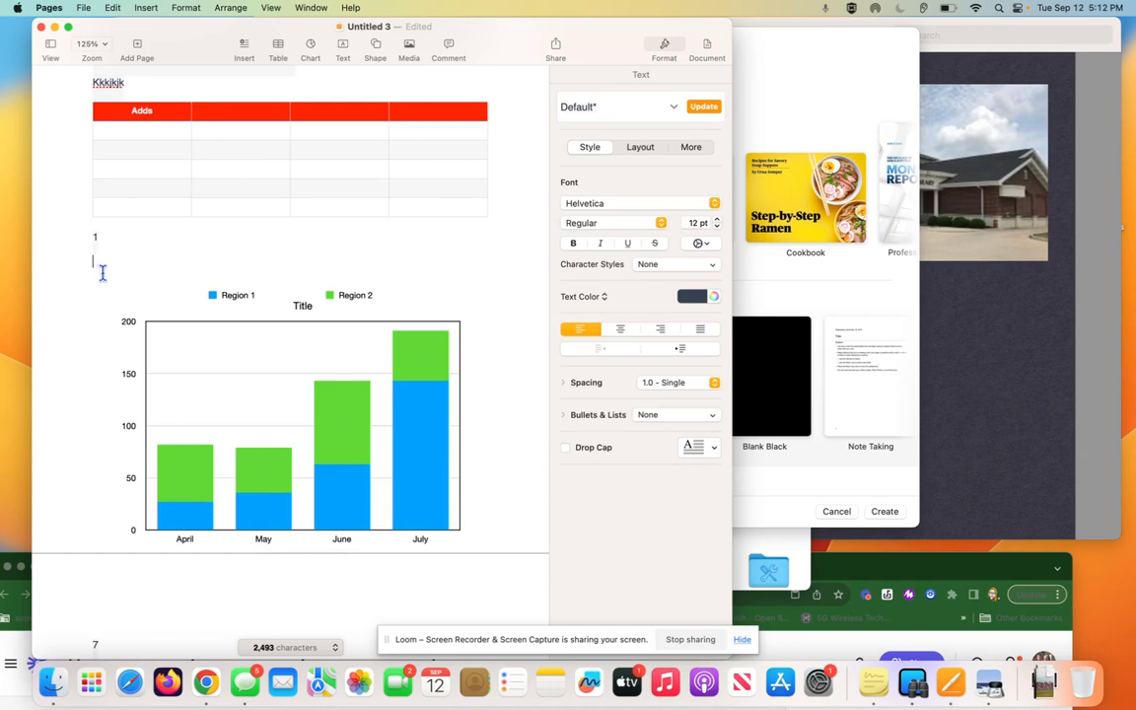
left_click(343, 46)
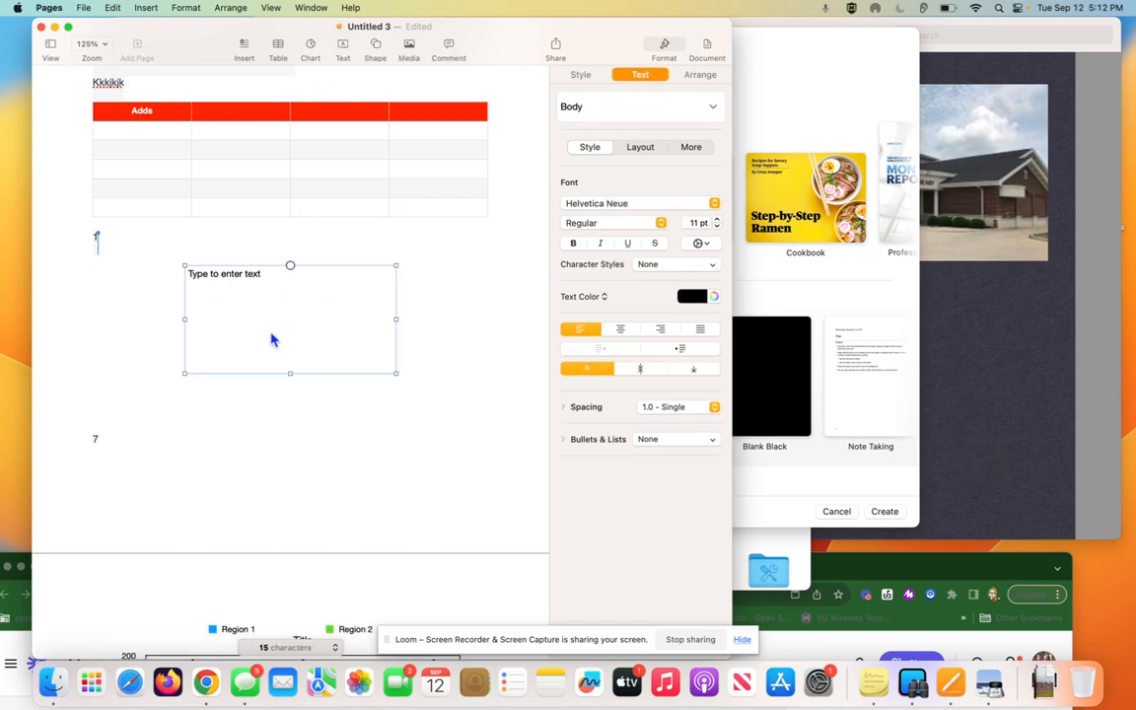
left_click_drag(249, 300, 250, 294)
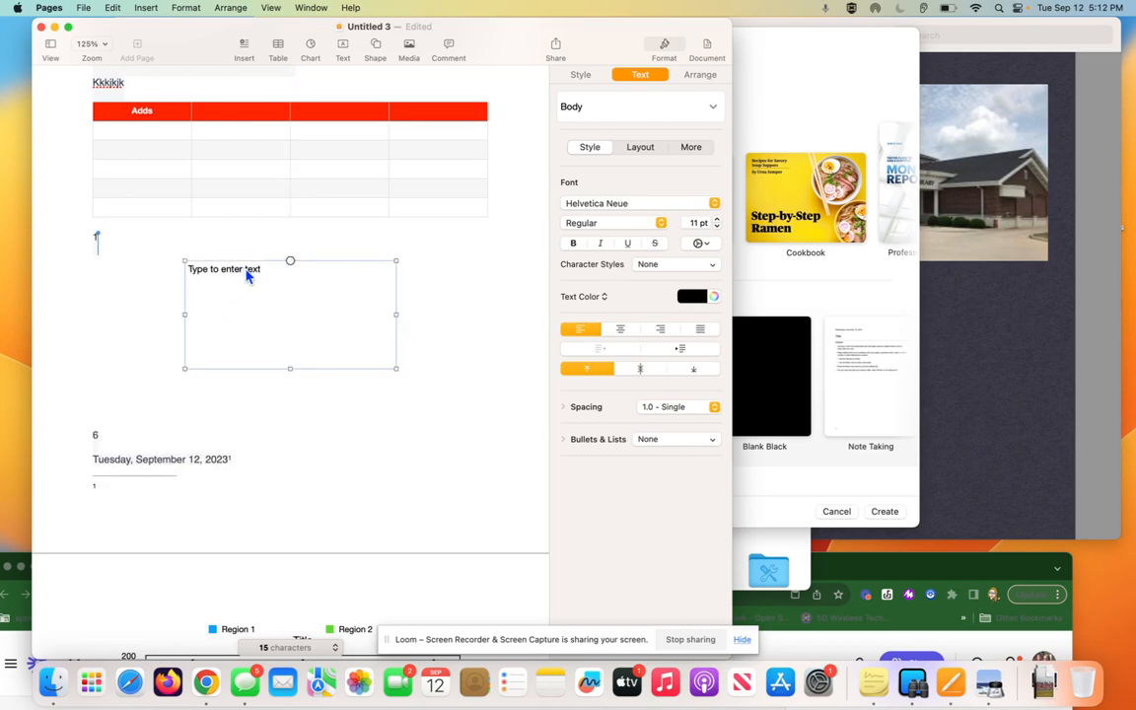
left_click(249, 275)
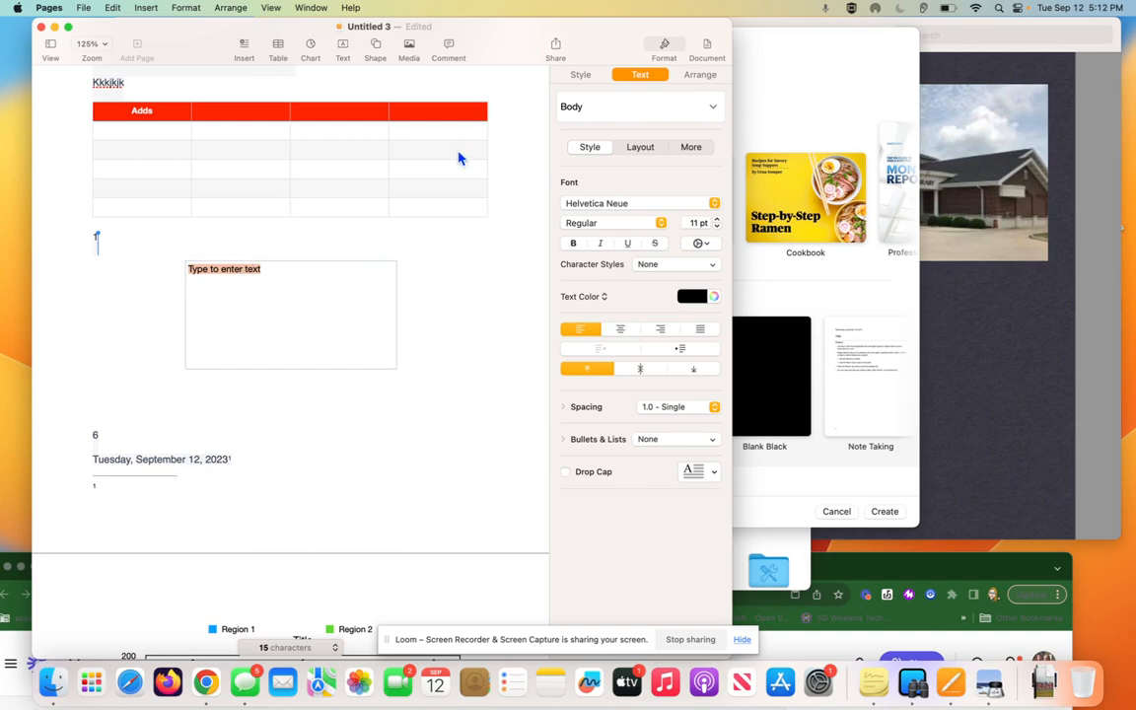
type("jlkjhljkljkljkhj")
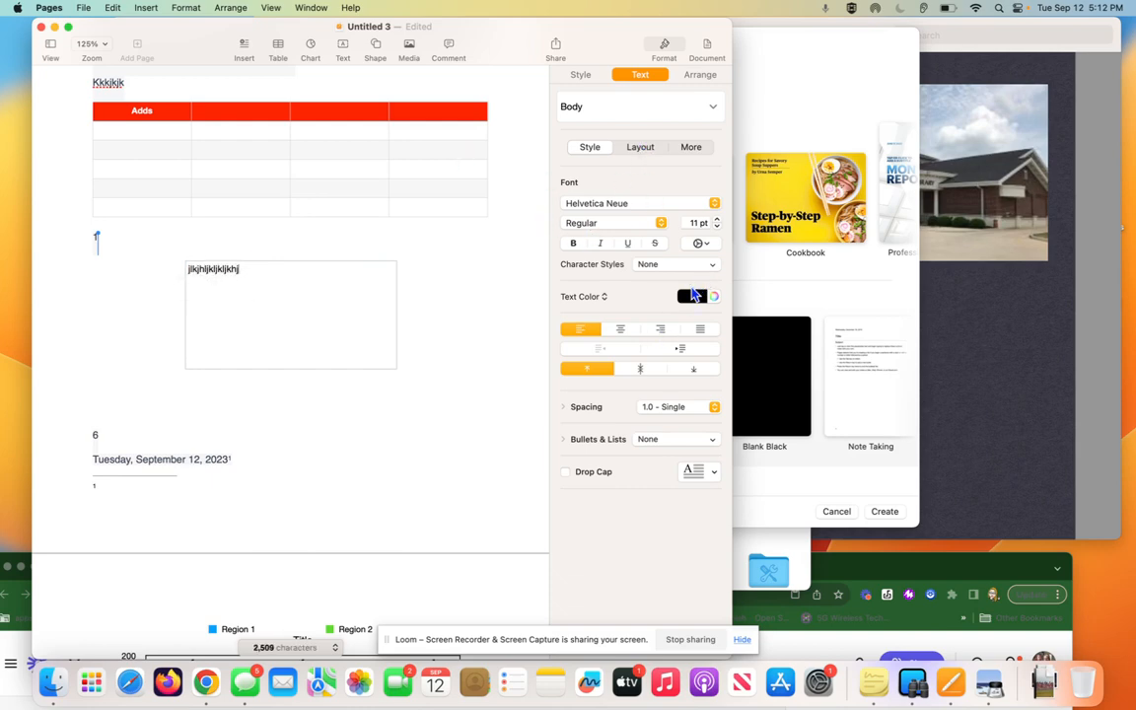
Review the text box's layout and pagination options, and apply the orange shape style to the box
left_click(640, 150)
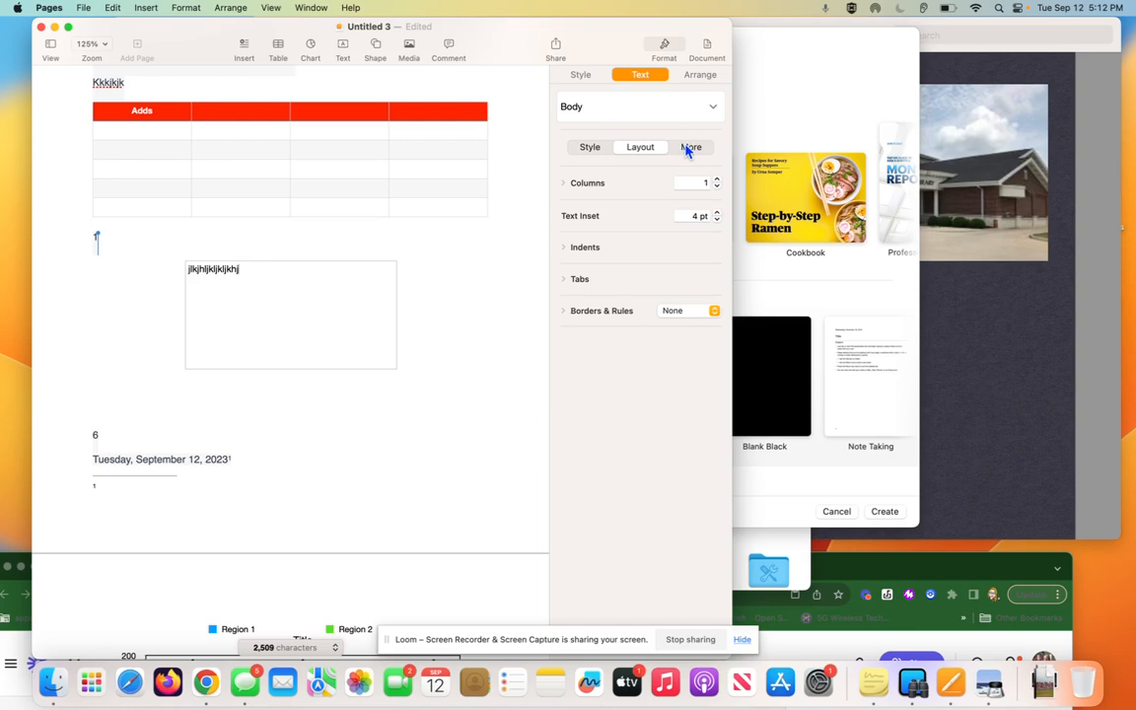
left_click(689, 150)
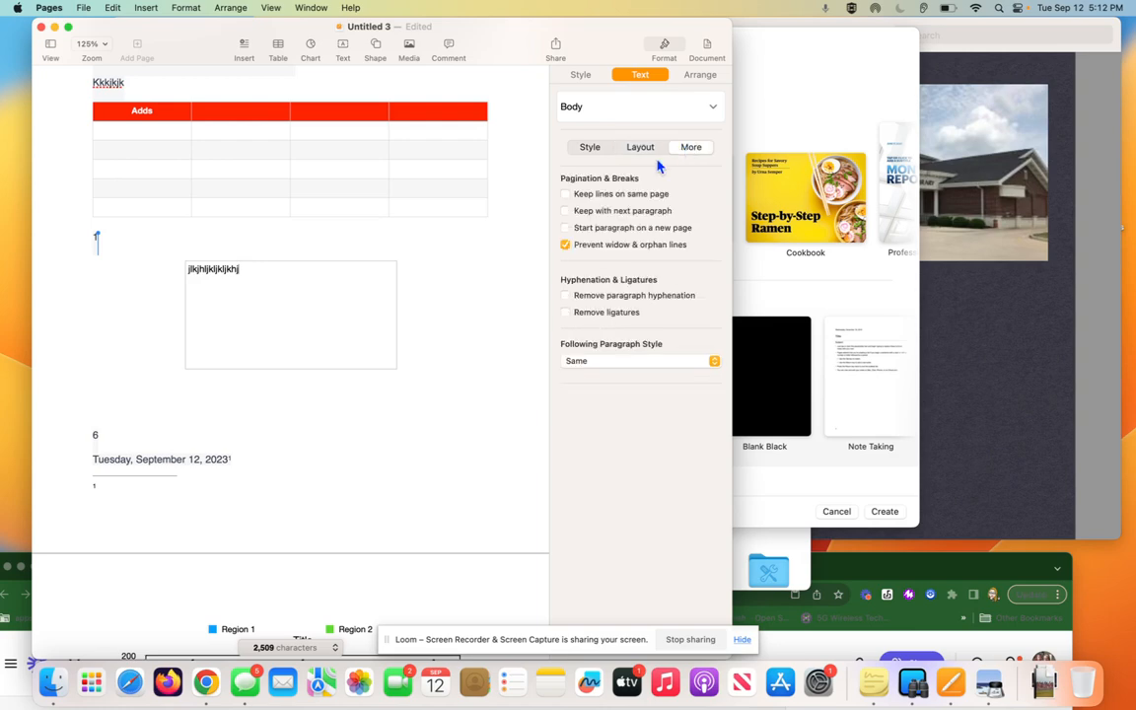
left_click(641, 152)
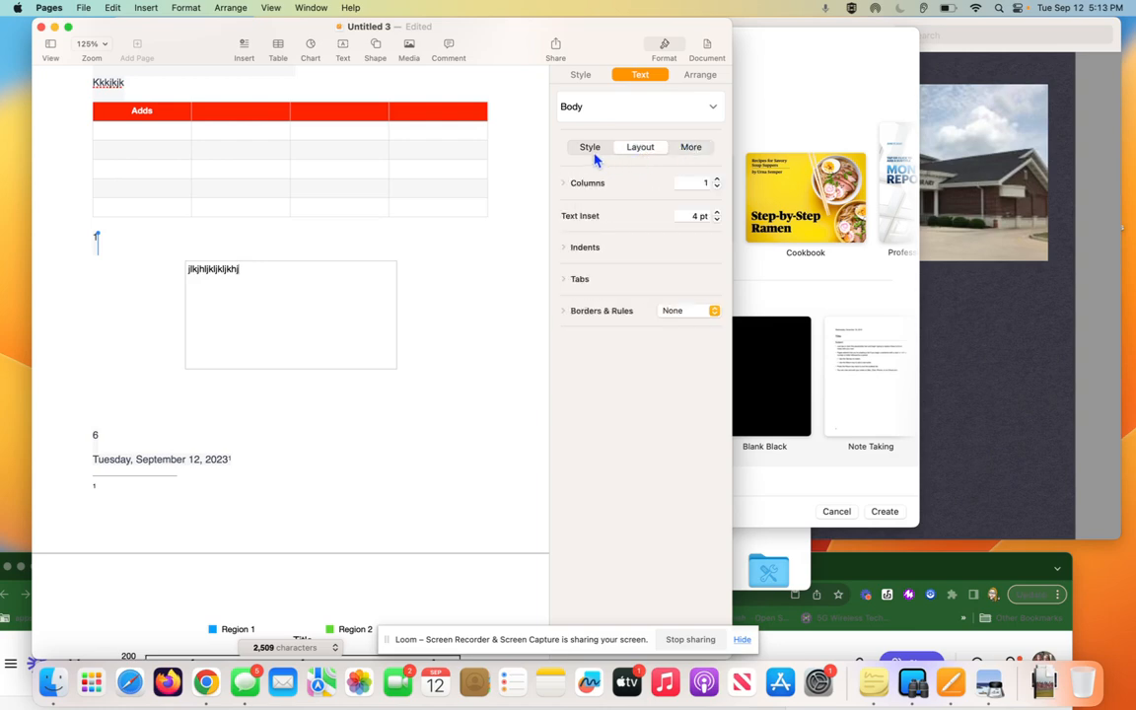
left_click(592, 151)
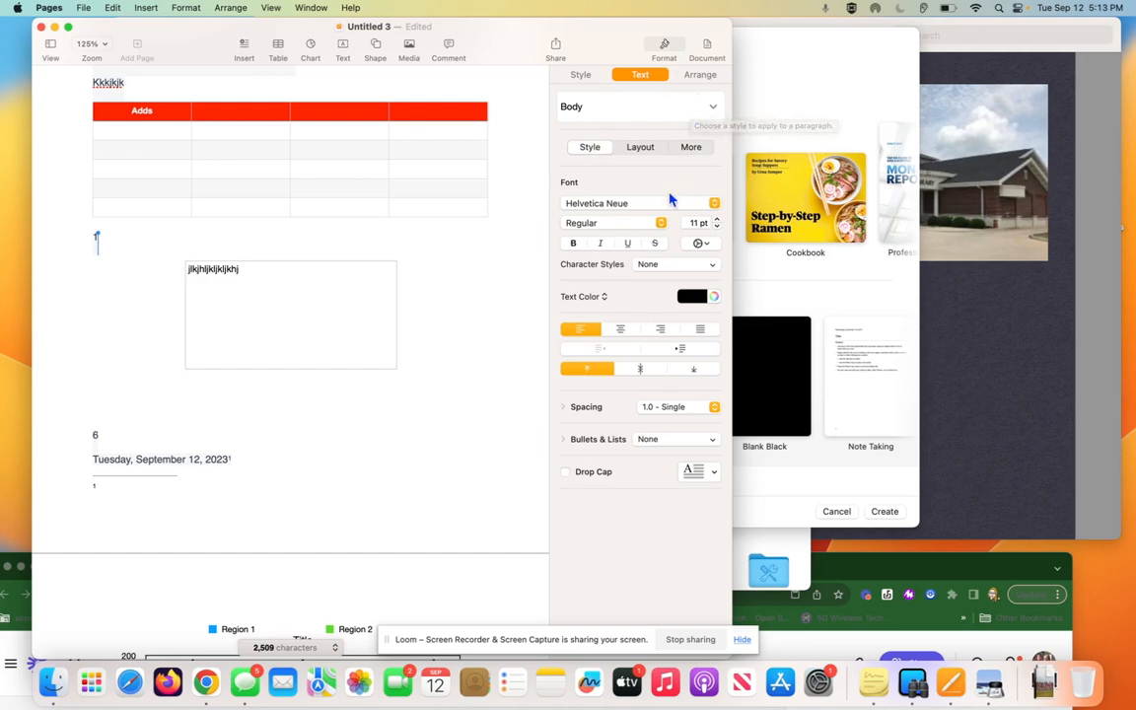
left_click(582, 77)
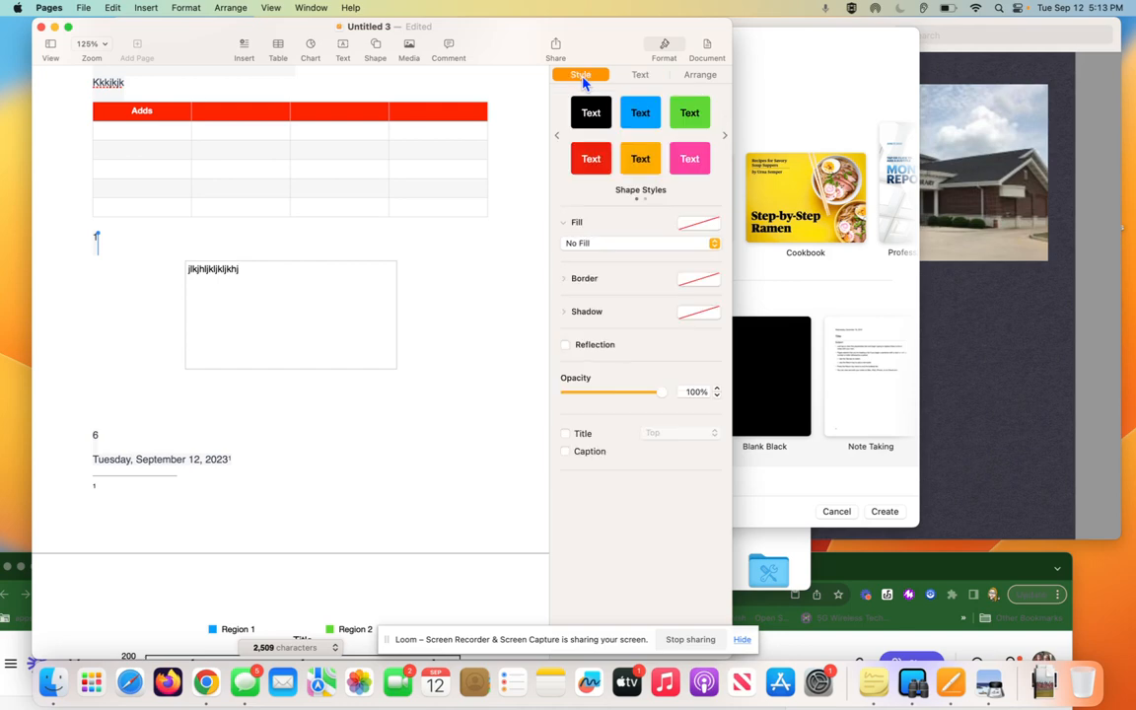
left_click(647, 165)
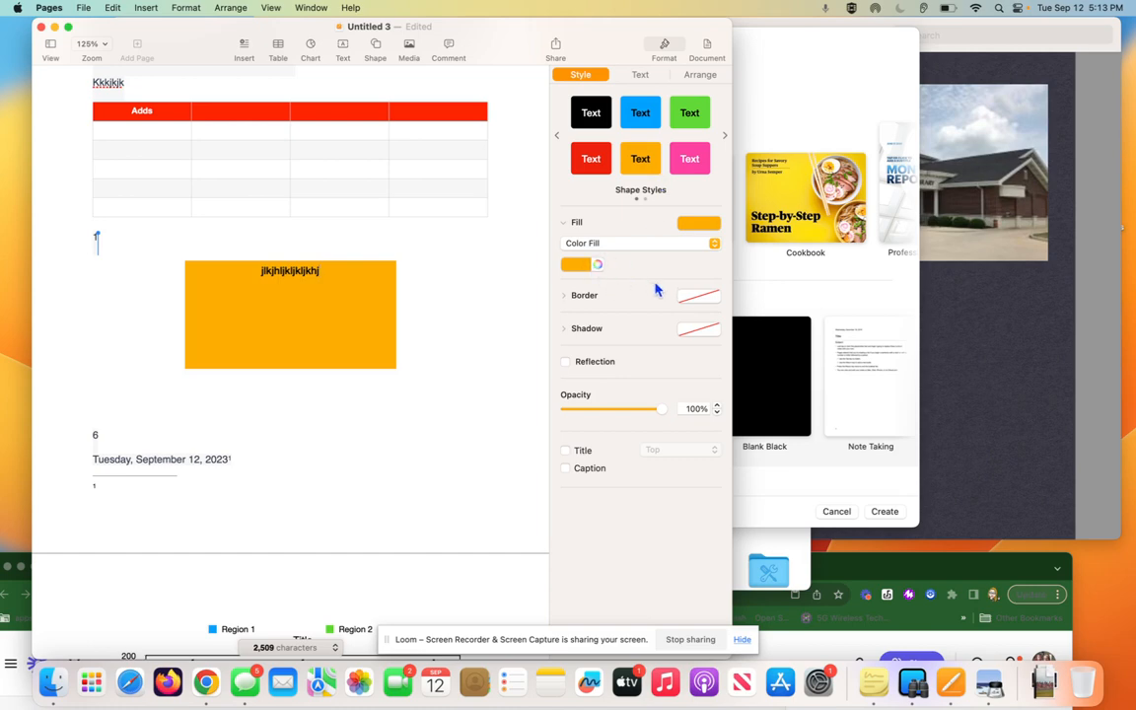
Give the orange text box a Picture Frame border
left_click(573, 295)
left_click(591, 316)
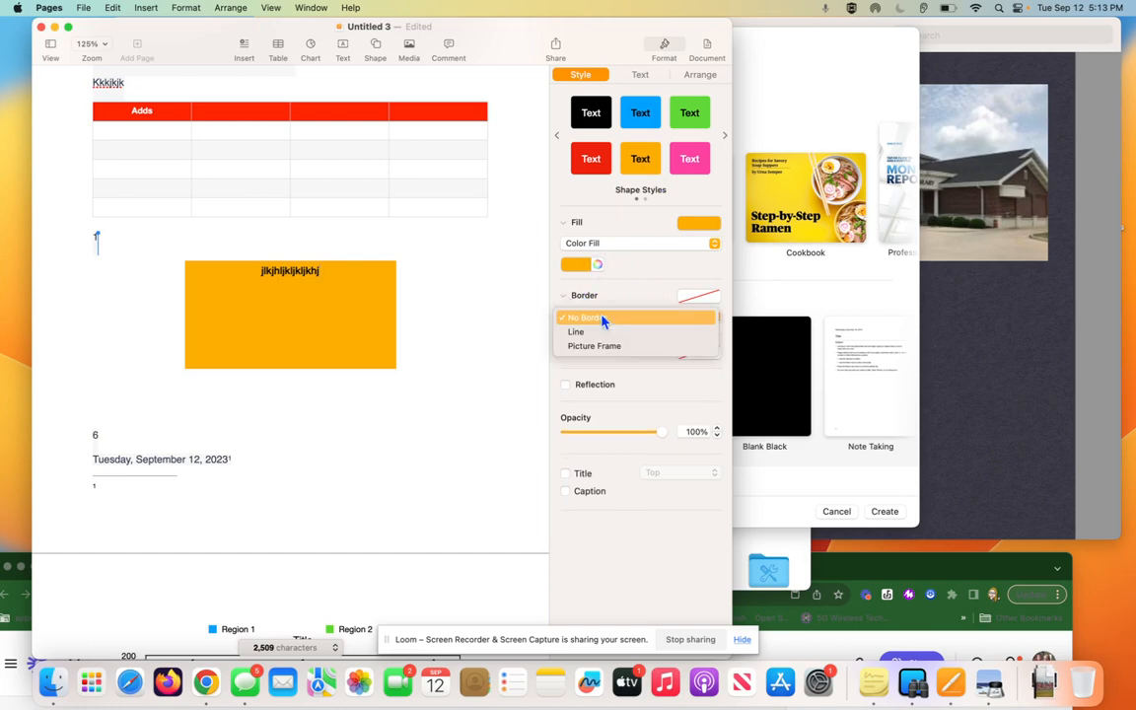
left_click(603, 346)
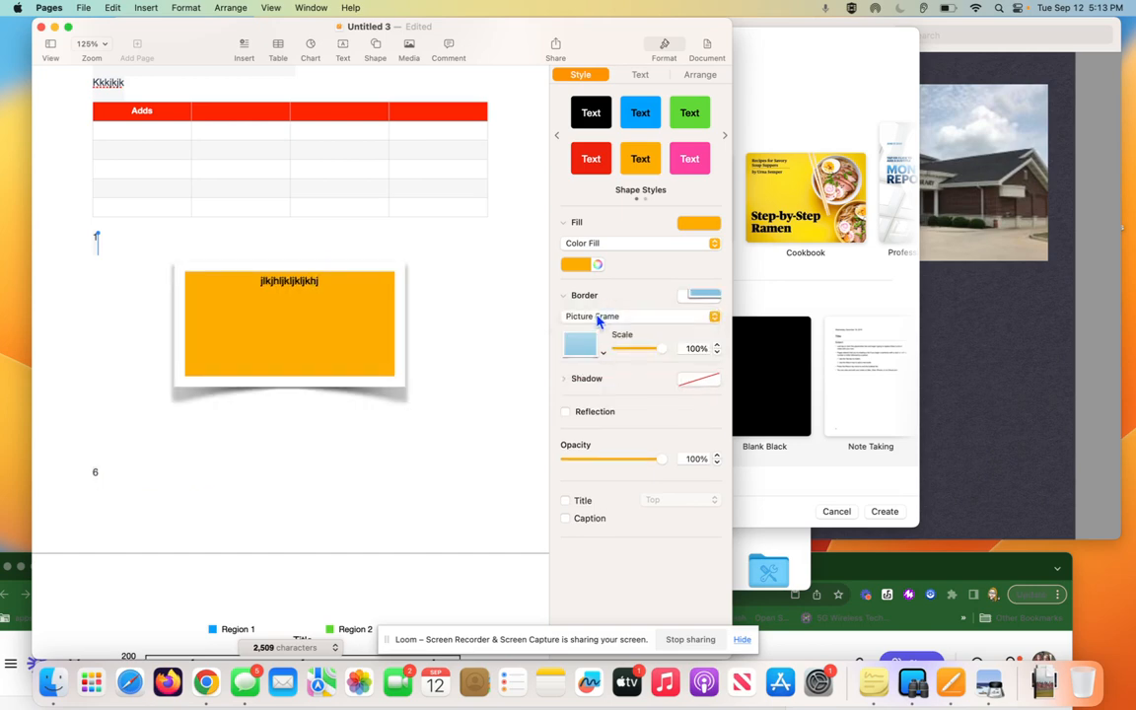
left_click(596, 315)
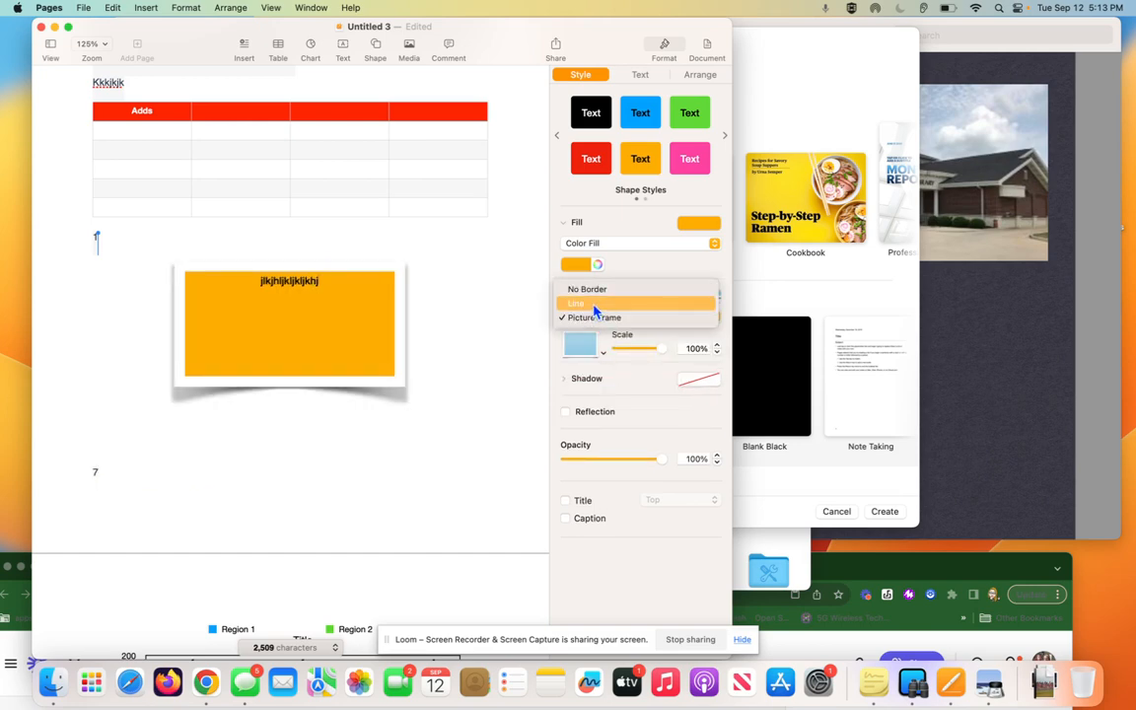
left_click(568, 380)
Give the orange text box a Drop Shadow
left_click(568, 382)
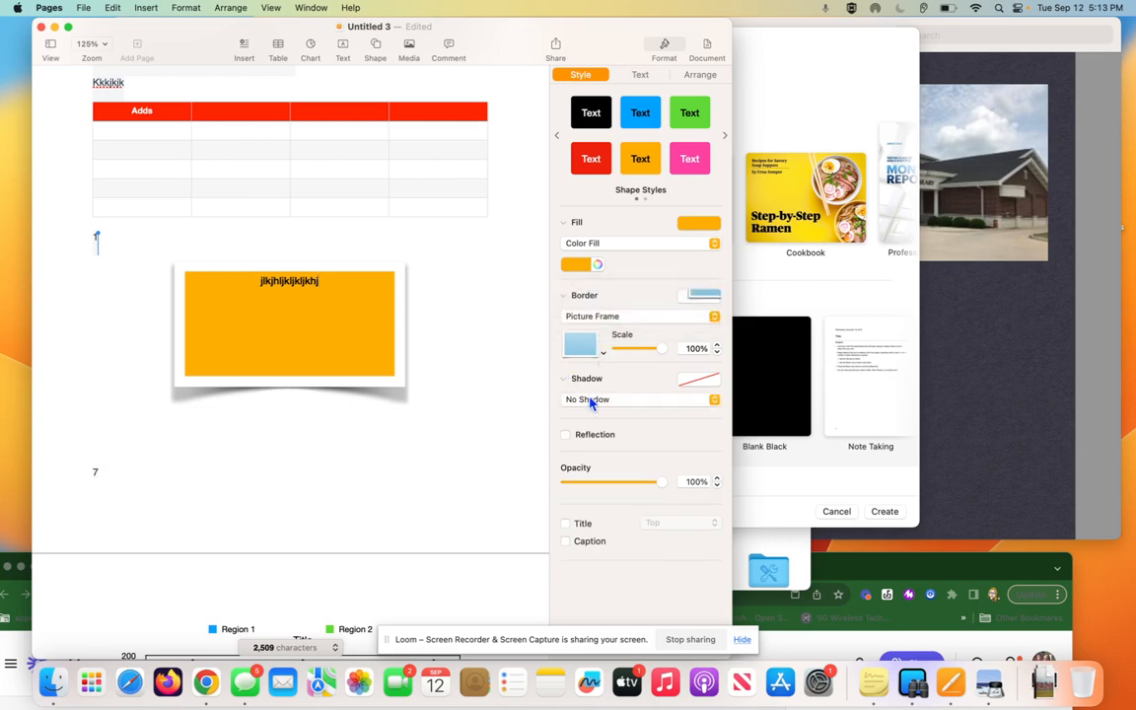
left_click(597, 400)
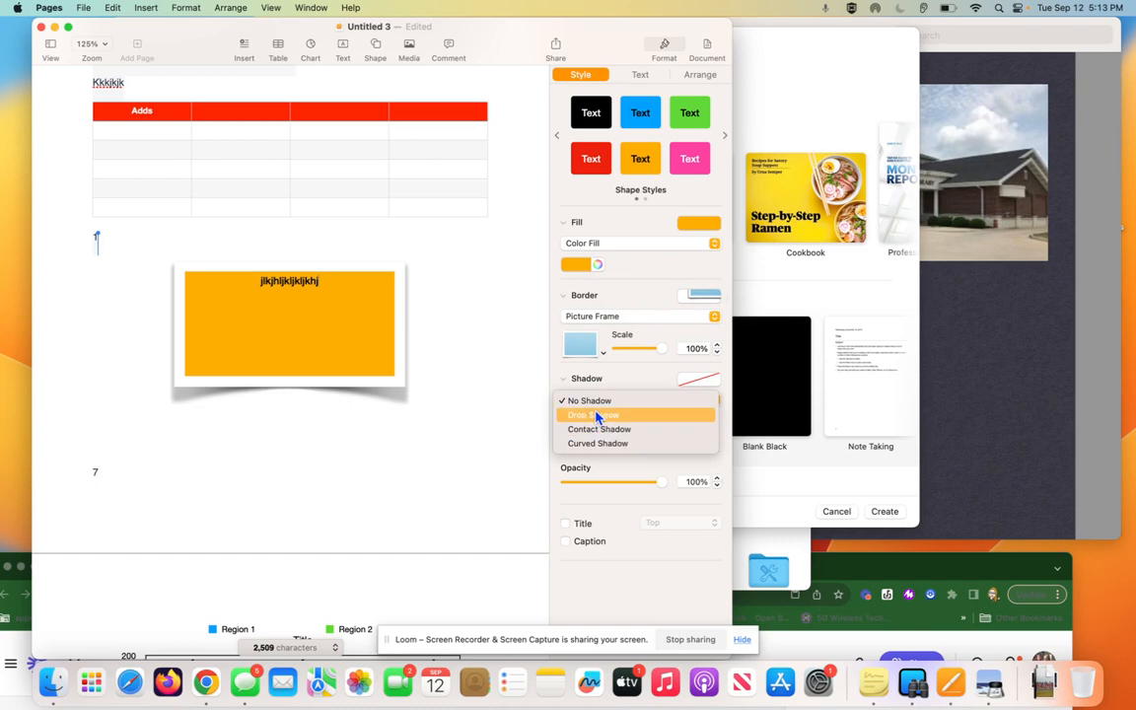
left_click(582, 414)
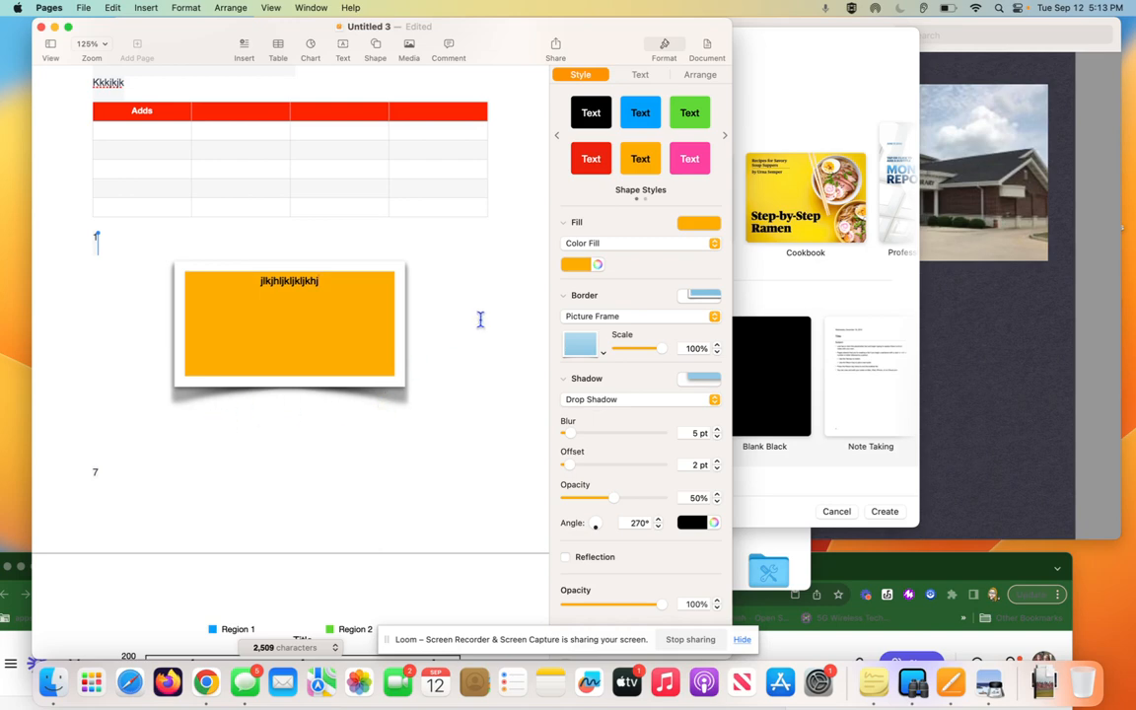
Insert the walking woman silhouette from the People shapes and place it to the left of the orange text box
left_click(376, 47)
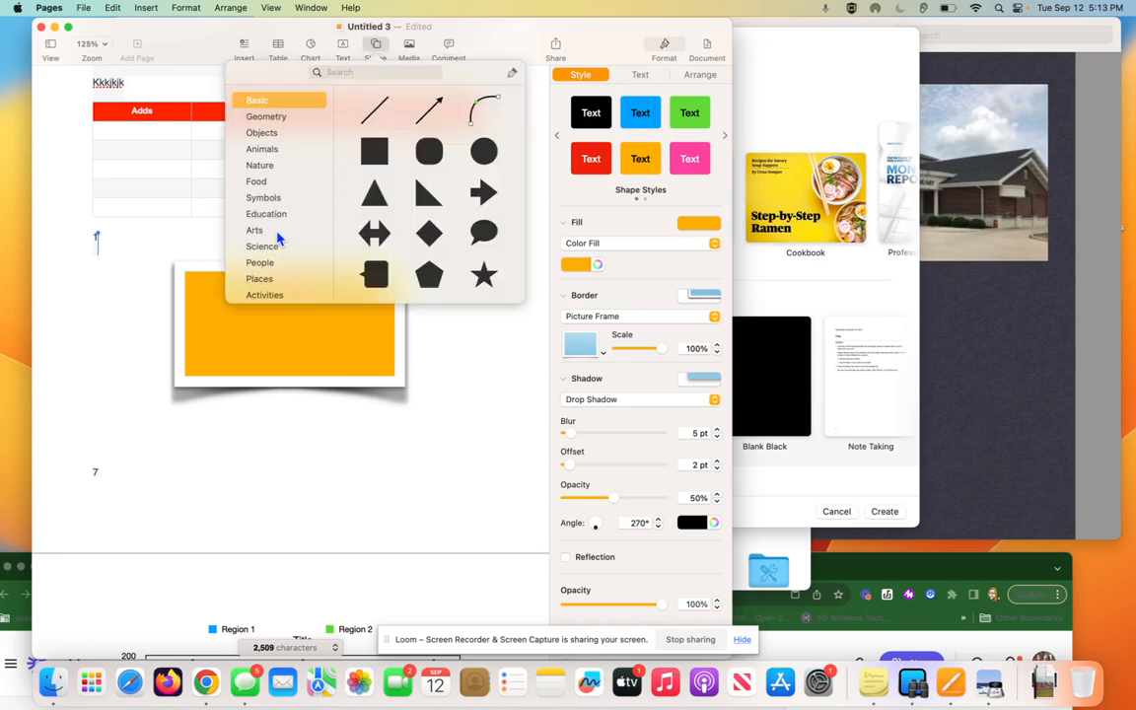
scroll(278, 239, "down", 1)
scroll(279, 239, "down", 1)
scroll(278, 238, "down", 1)
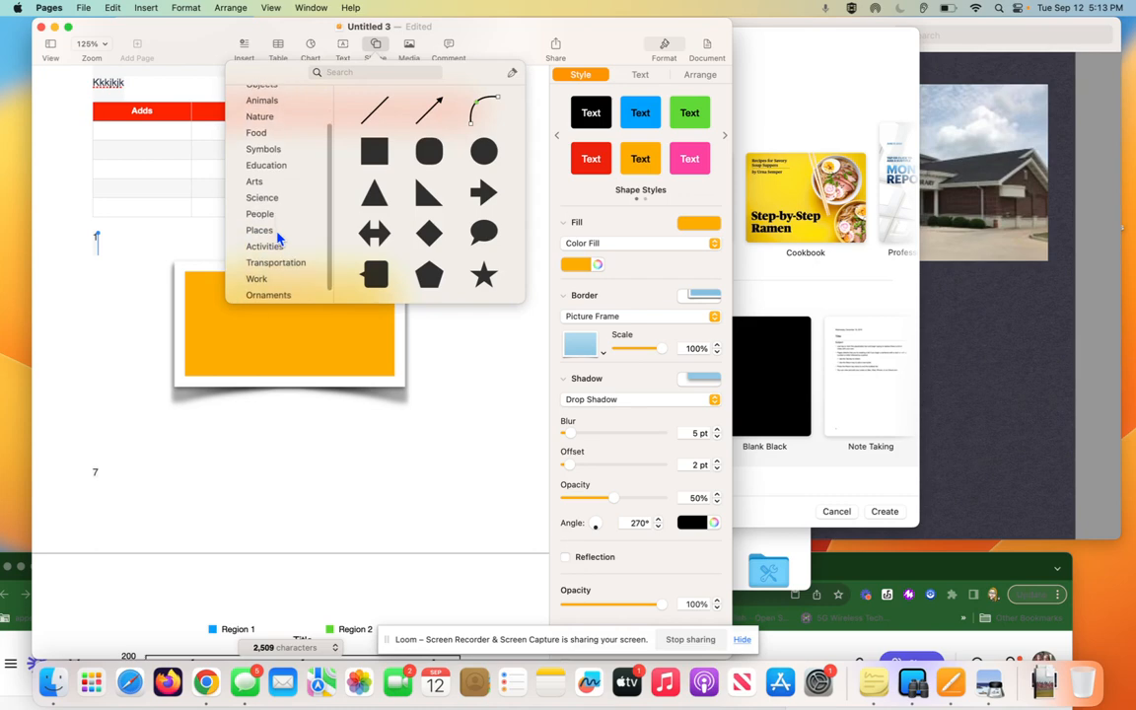
left_click(260, 214)
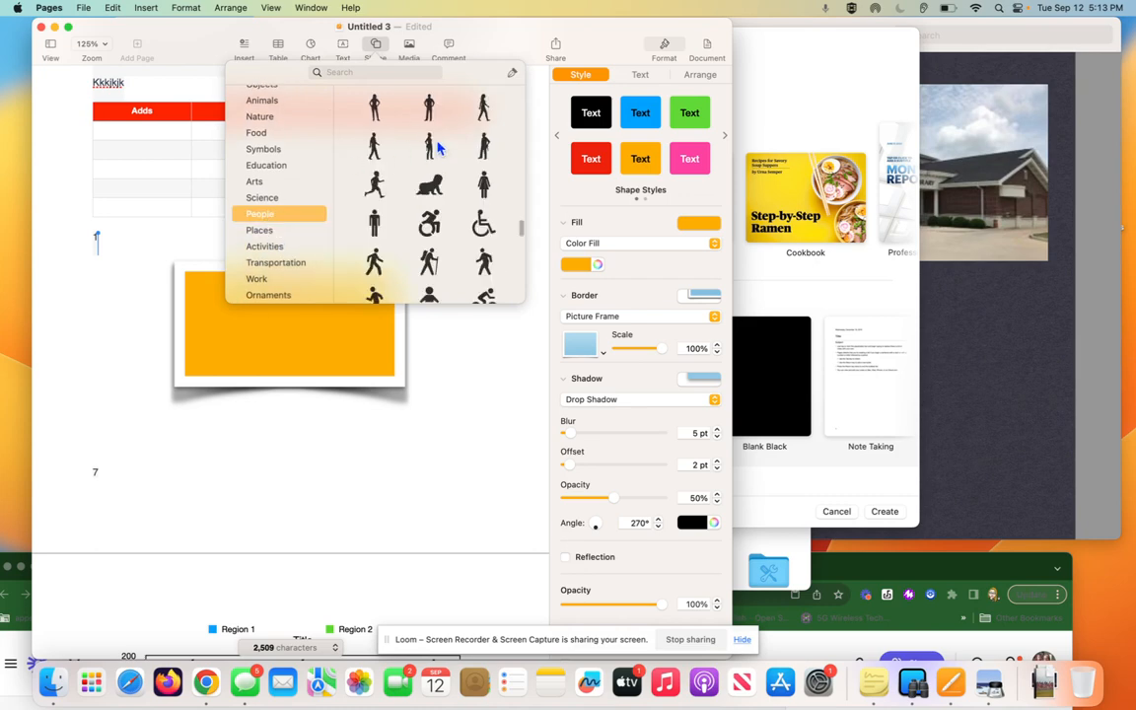
left_click(483, 109)
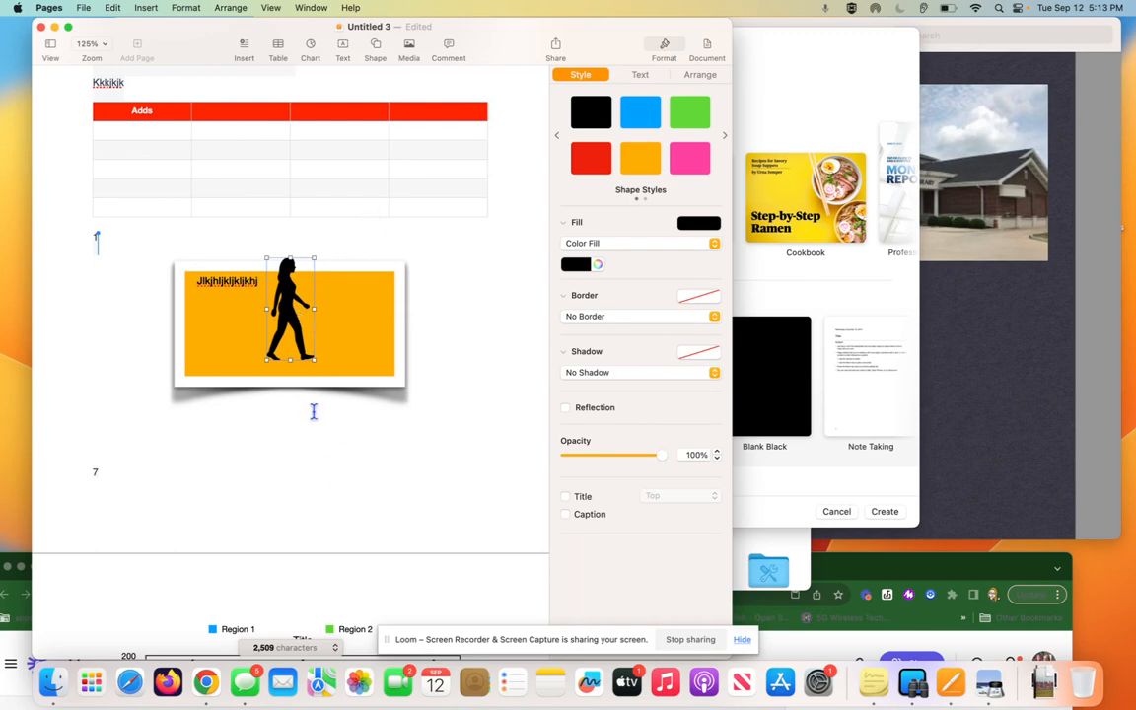
left_click_drag(300, 322, 129, 382)
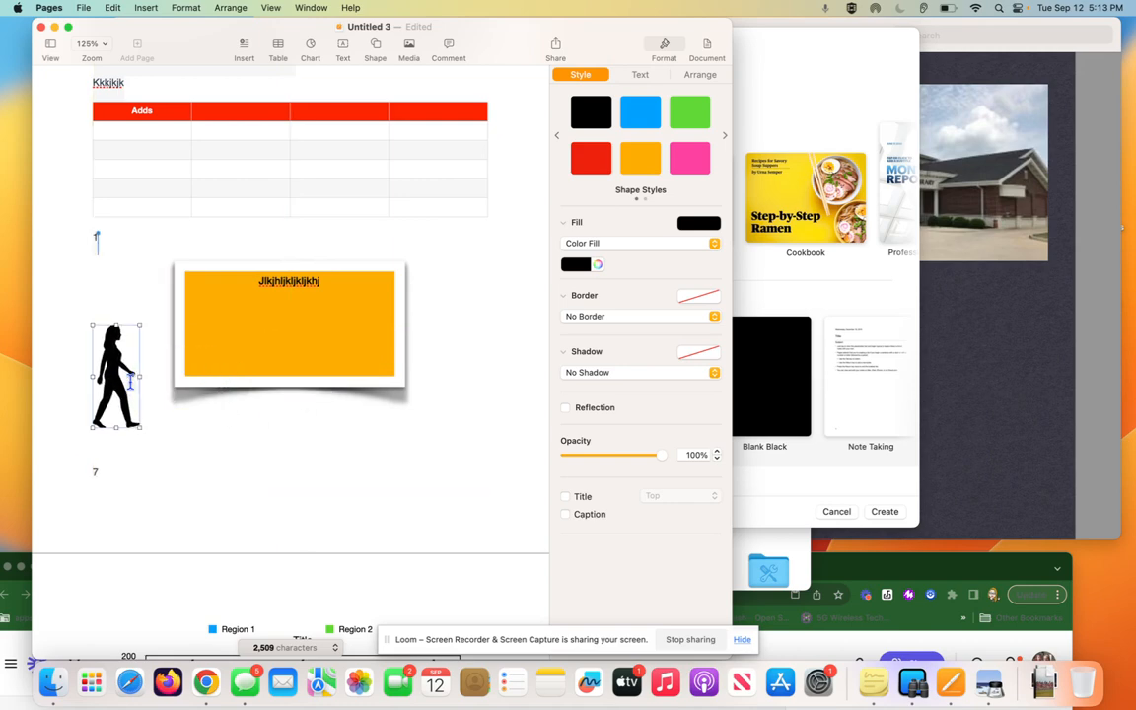
left_click(163, 385)
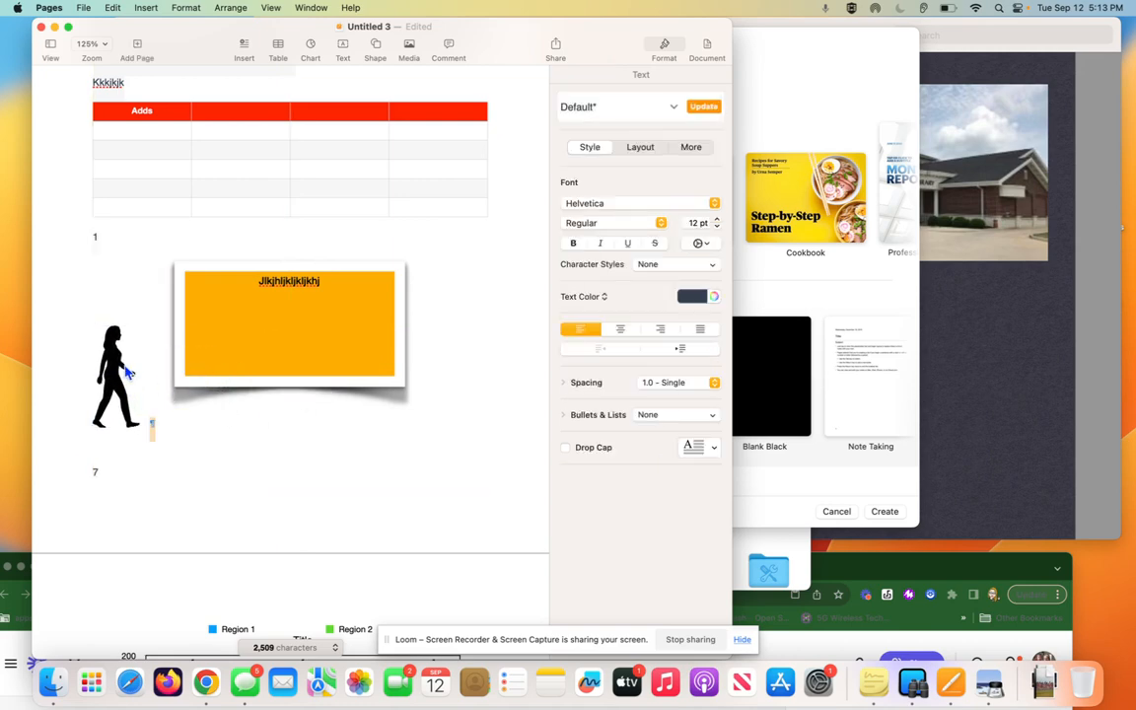
Move the walking woman silhouette over the orange text box's lower edge and send it to the back
left_click(113, 373)
left_click_drag(113, 373, 278, 366)
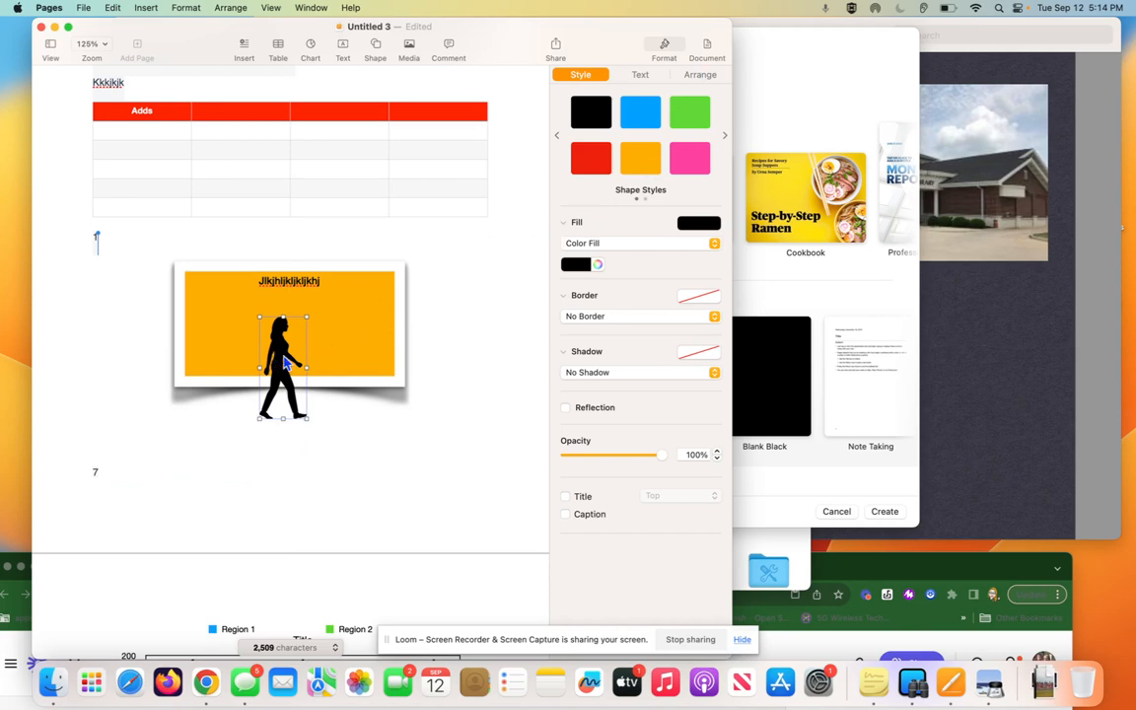
left_click(699, 76)
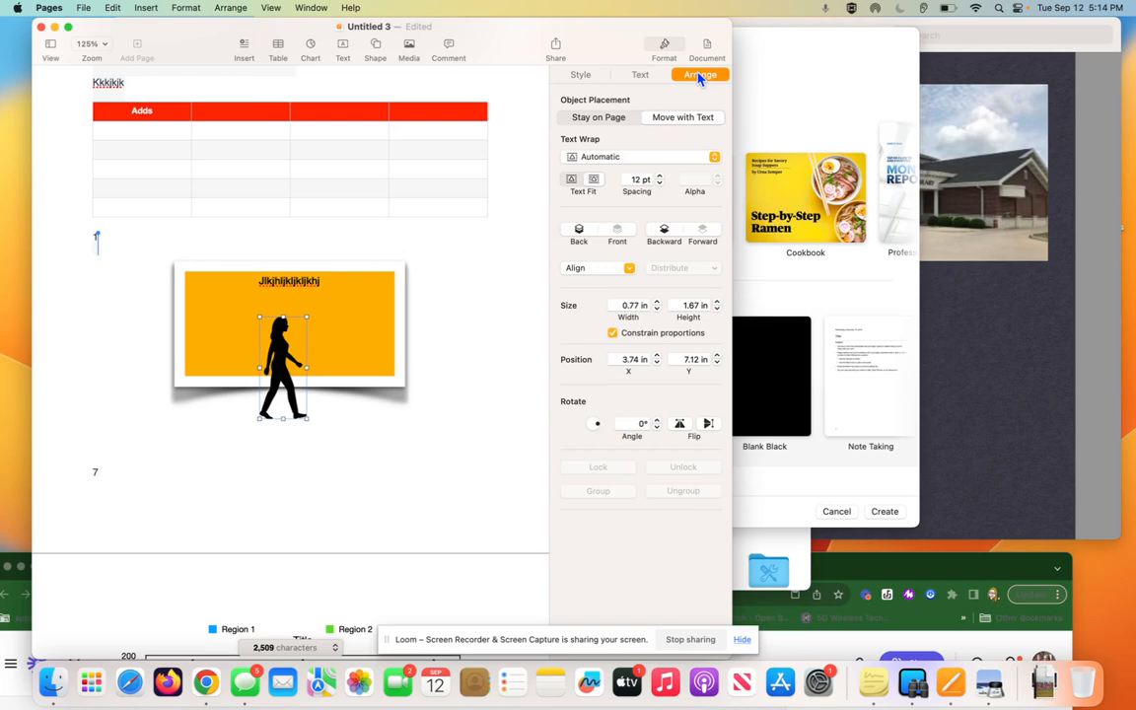
left_click(582, 237)
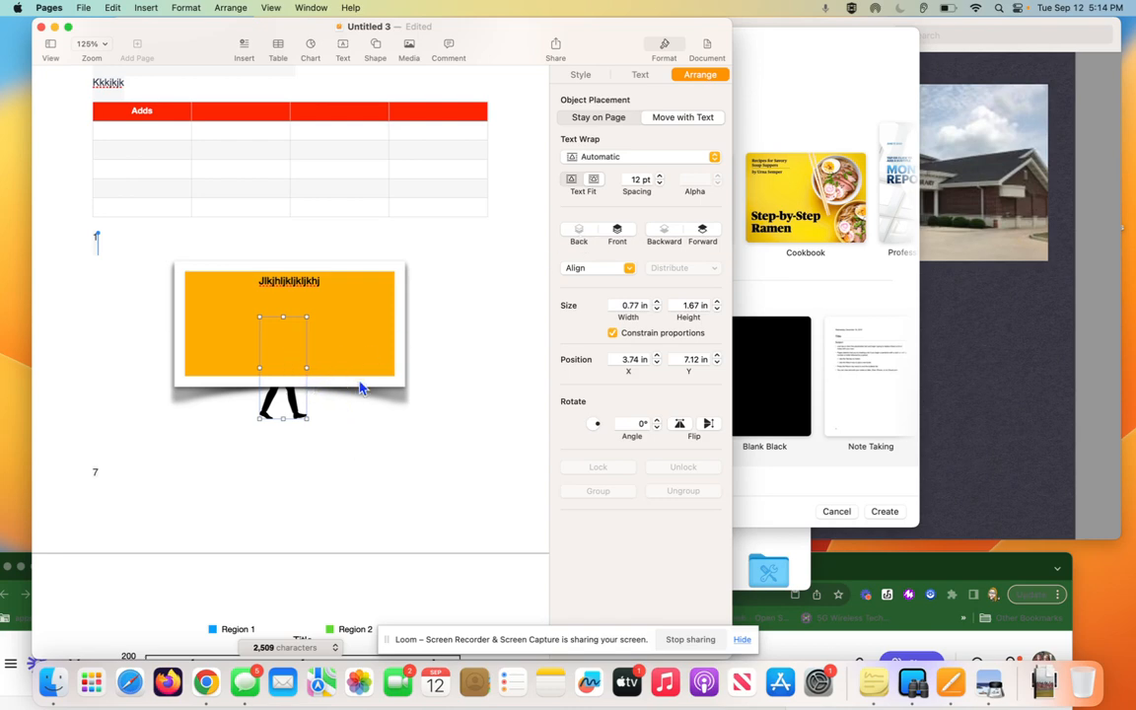
left_click(390, 460)
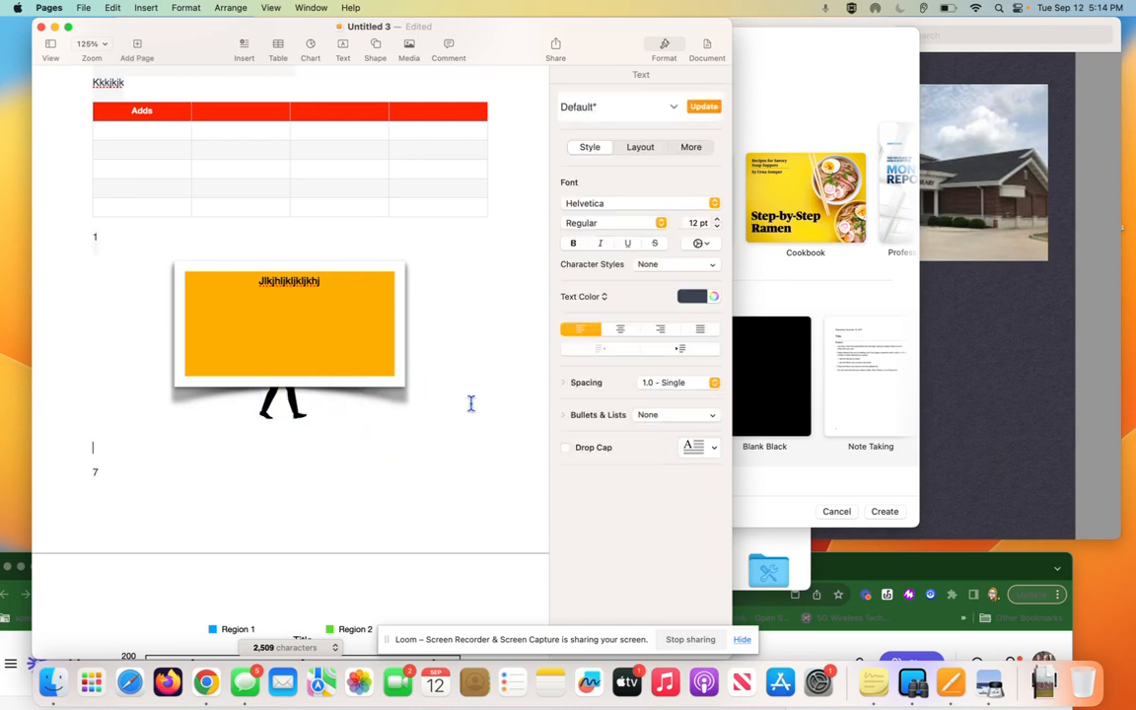
Reposition the orange text box in front of the silhouette, at about X 2.51 in and Y 6.38 in
mouse_move(333, 353)
left_mouse_down()
mouse_move(387, 380)
mouse_move(329, 509)
mouse_move(346, 308)
mouse_move(334, 444)
mouse_move(346, 342)
mouse_move(345, 380)
mouse_move(345, 368)
left_mouse_up()
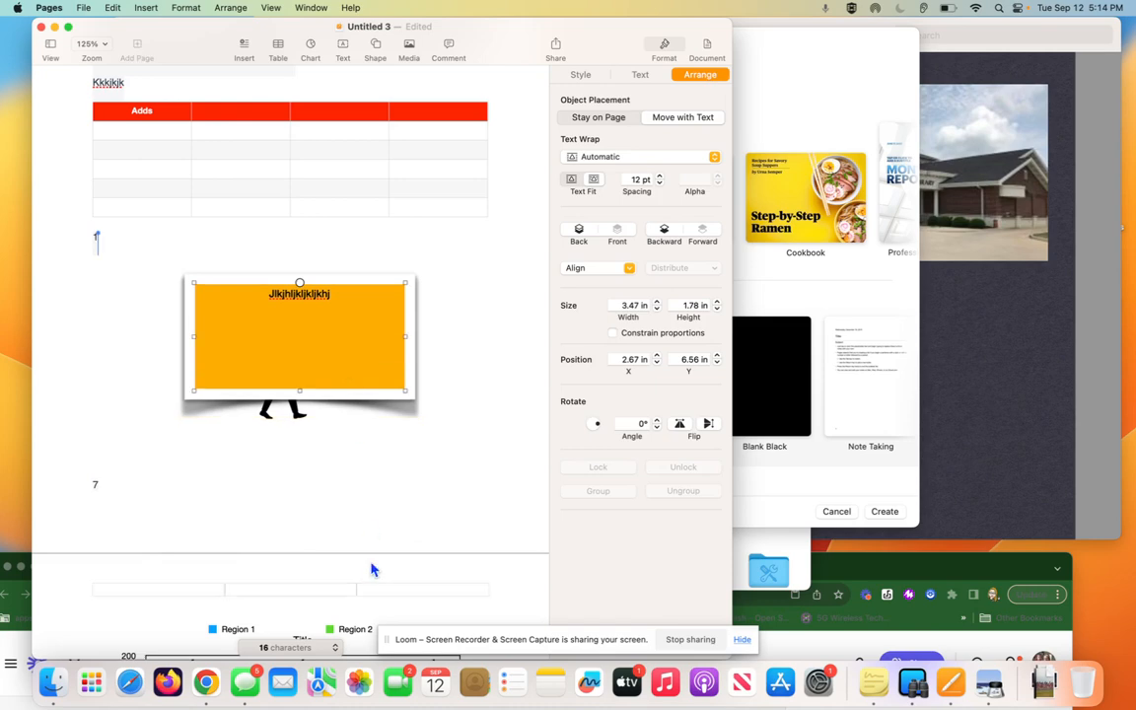
scroll(373, 570, "down", 5)
scroll(373, 570, "up", 2)
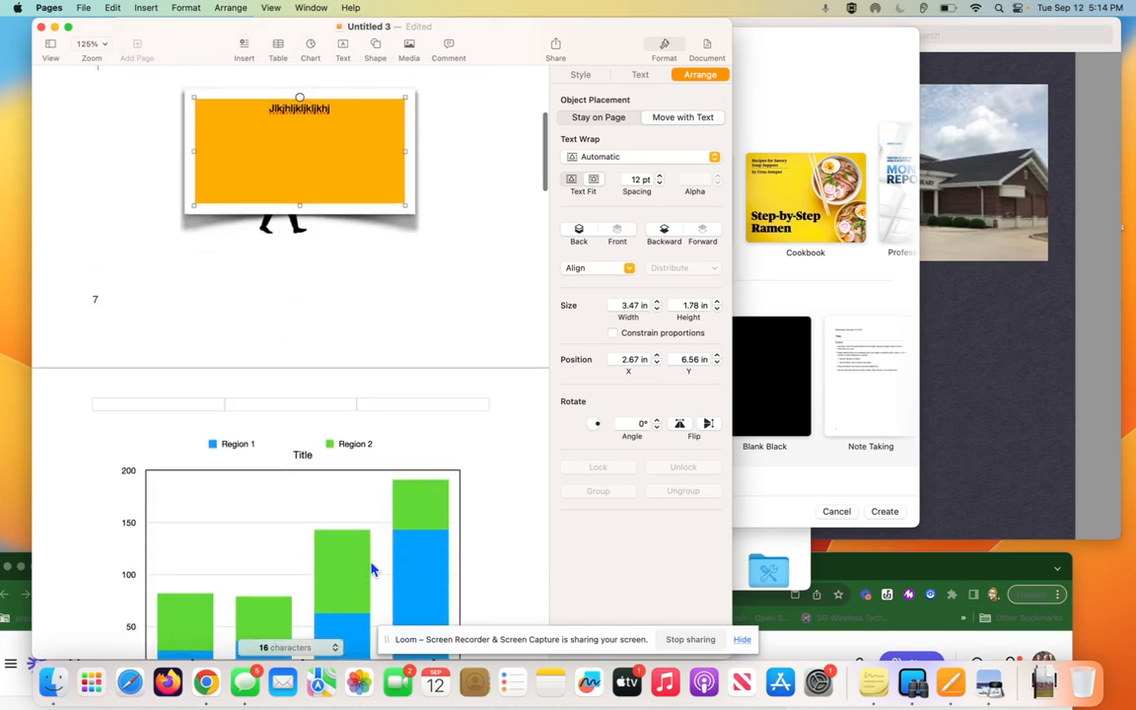
mouse_move(342, 174)
left_mouse_down()
mouse_move(343, 315)
mouse_move(345, 159)
mouse_move(333, 164)
left_mouse_up()
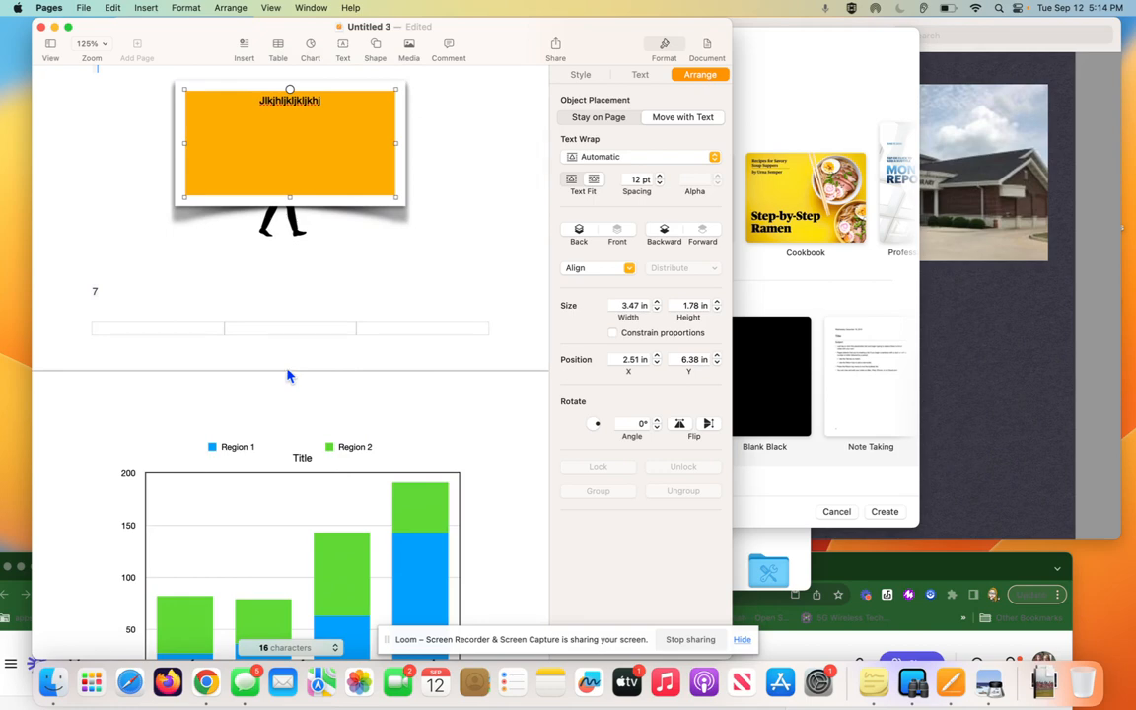
Browse the photo library and insert the picture of three stacked Milk Duds boxes into the document
left_click(407, 50)
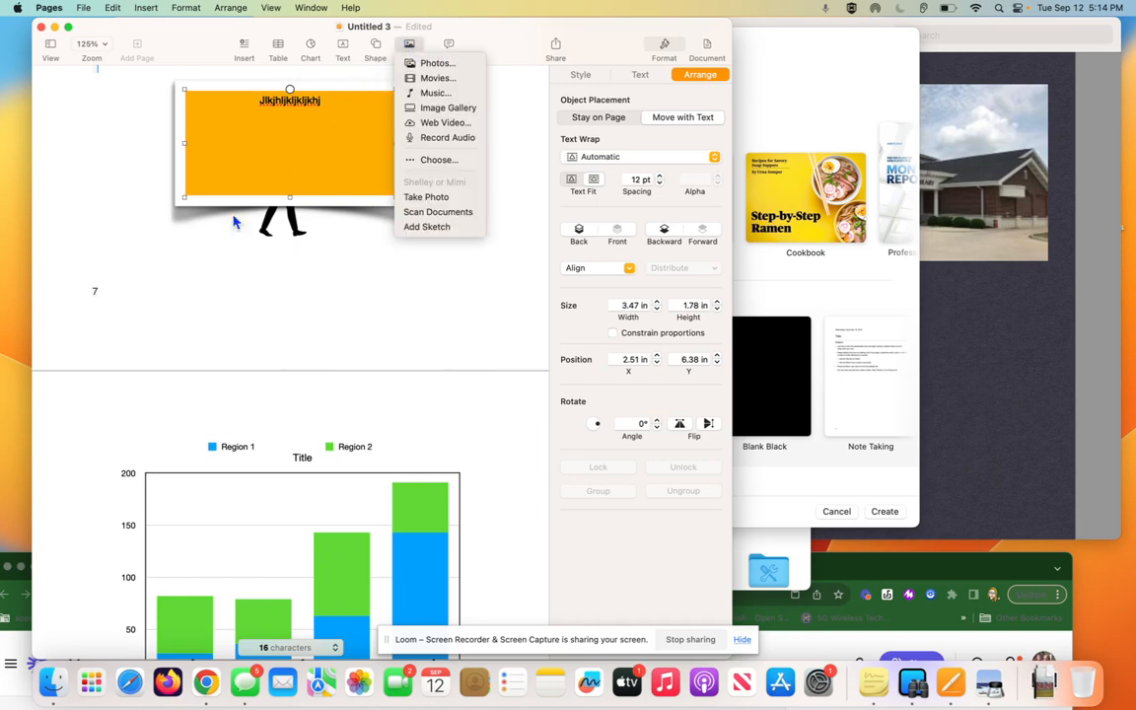
left_click(431, 65)
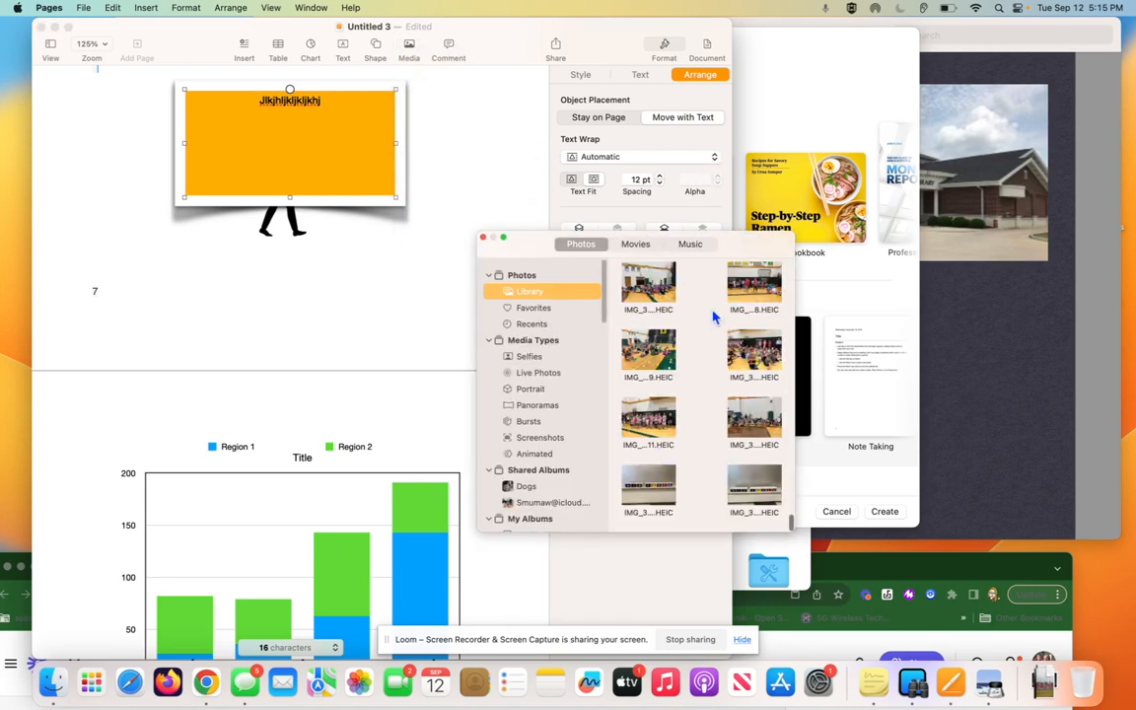
scroll(712, 335, "up", 10)
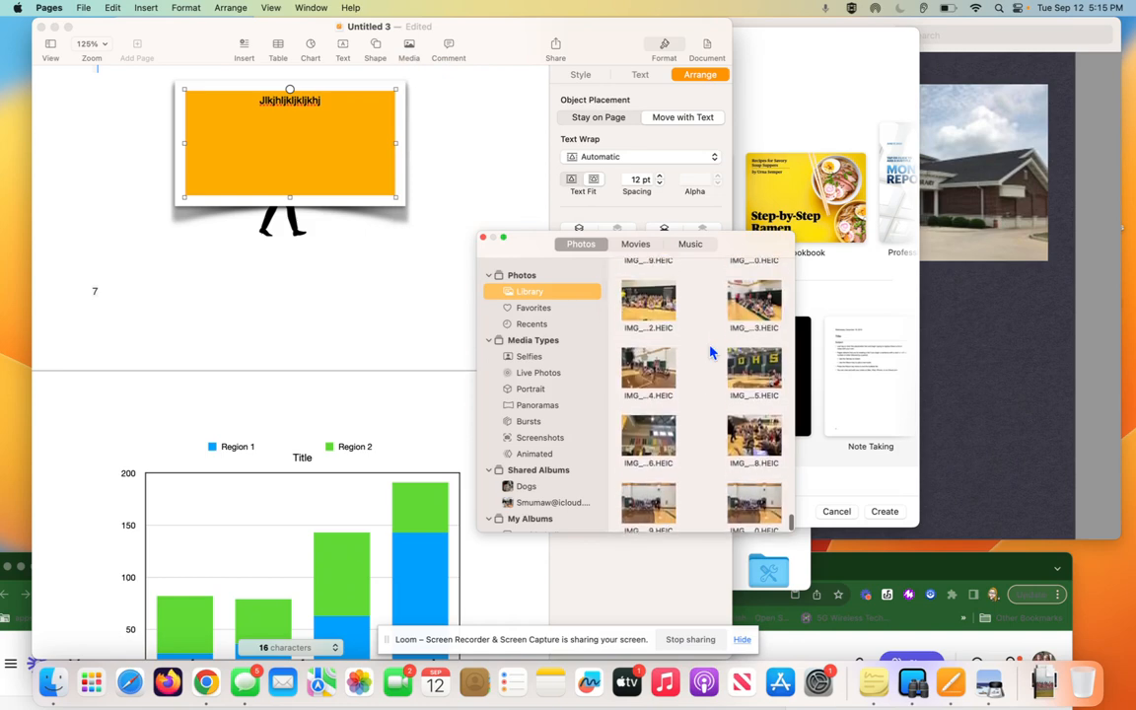
scroll(710, 352, "up", 10)
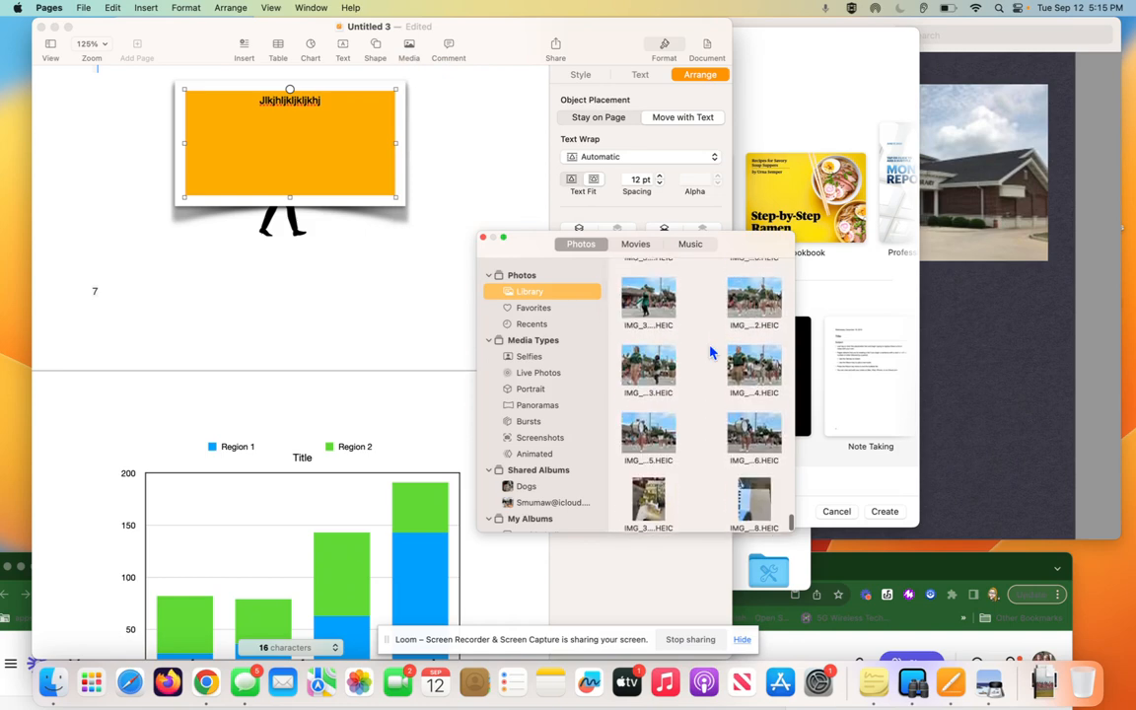
scroll(710, 352, "up", 10)
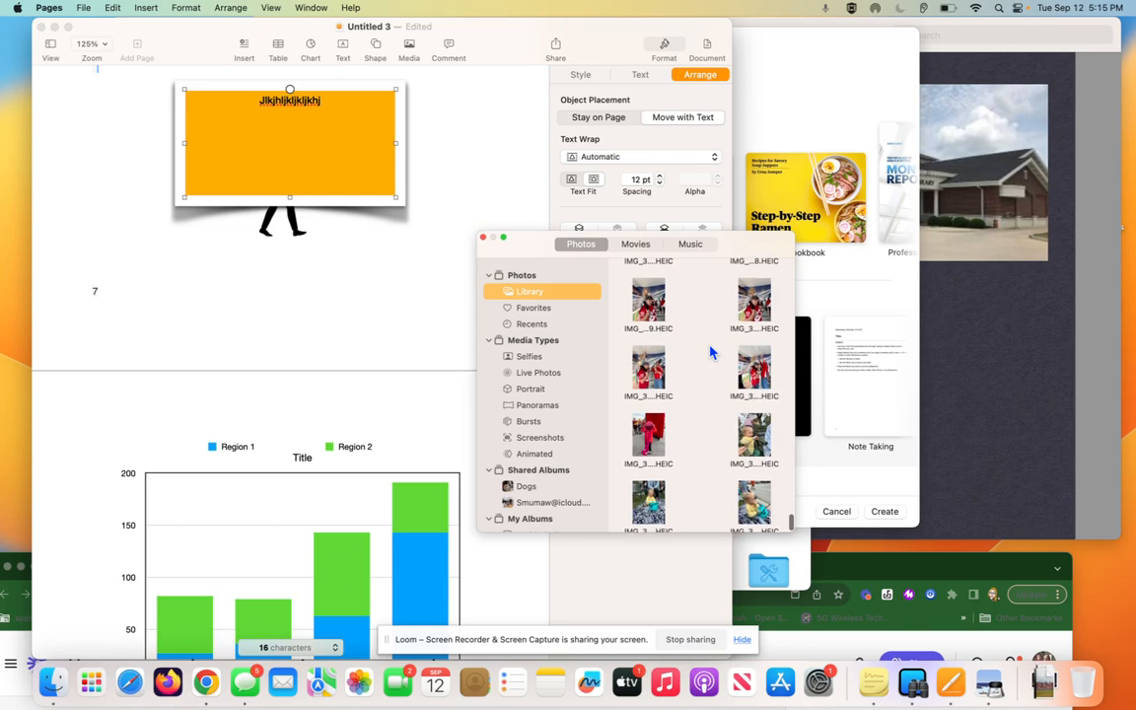
scroll(710, 352, "up", 8)
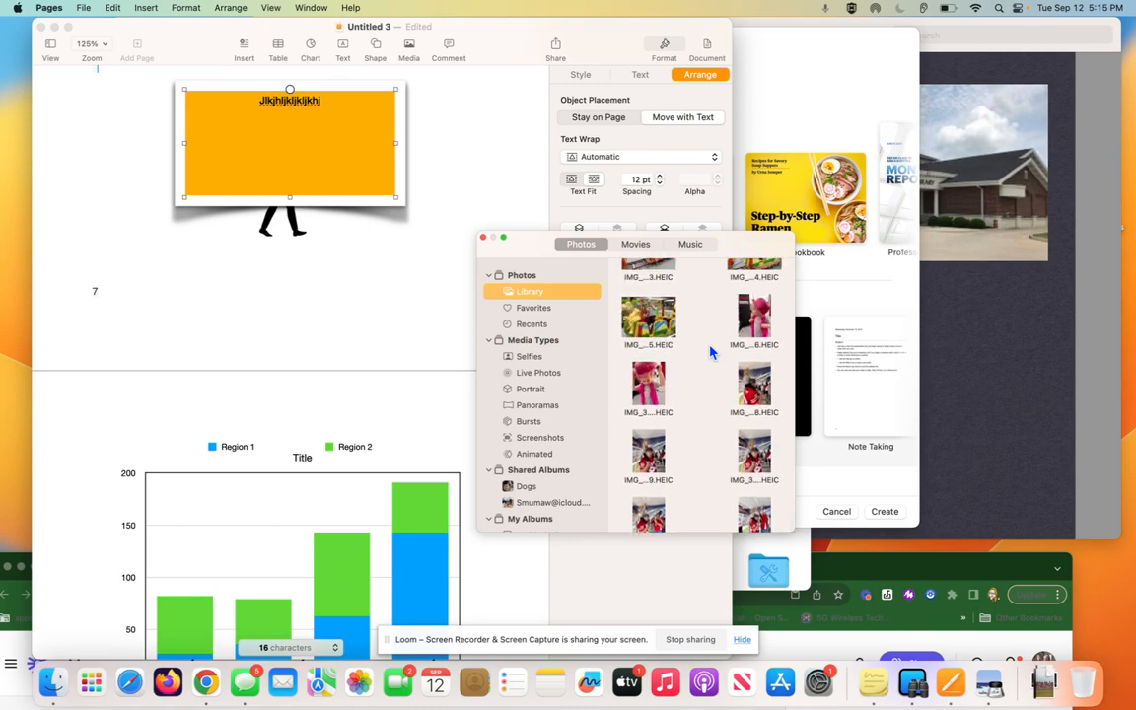
scroll(710, 352, "up", 5)
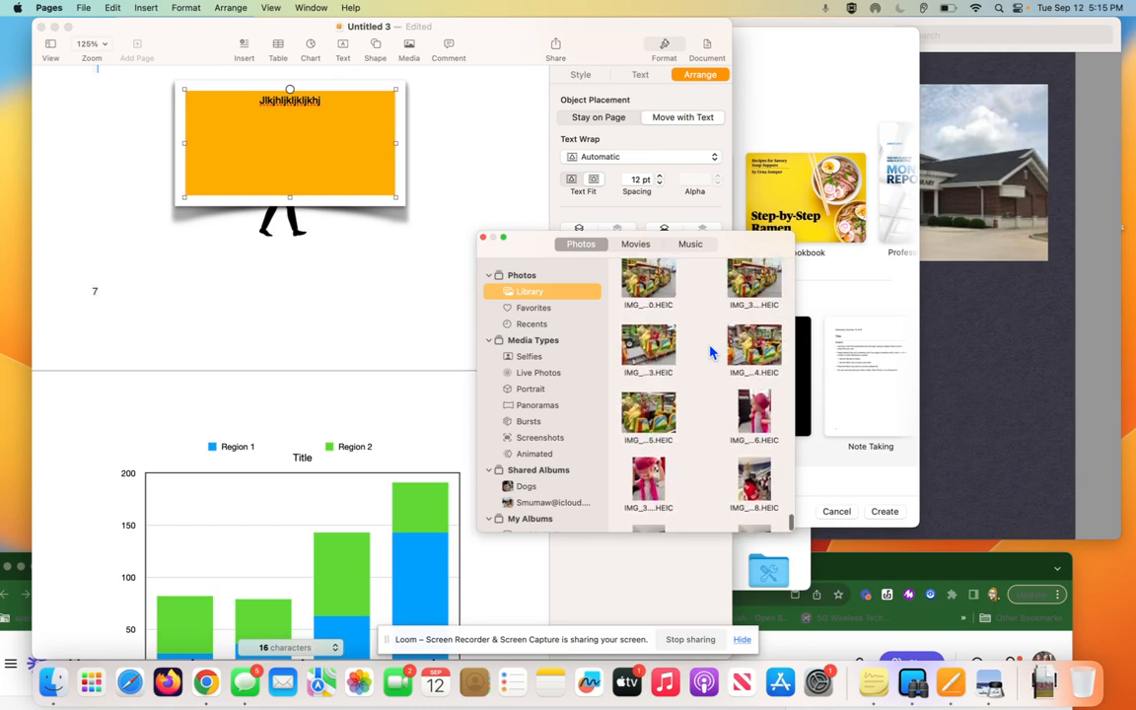
scroll(710, 352, "down", 2)
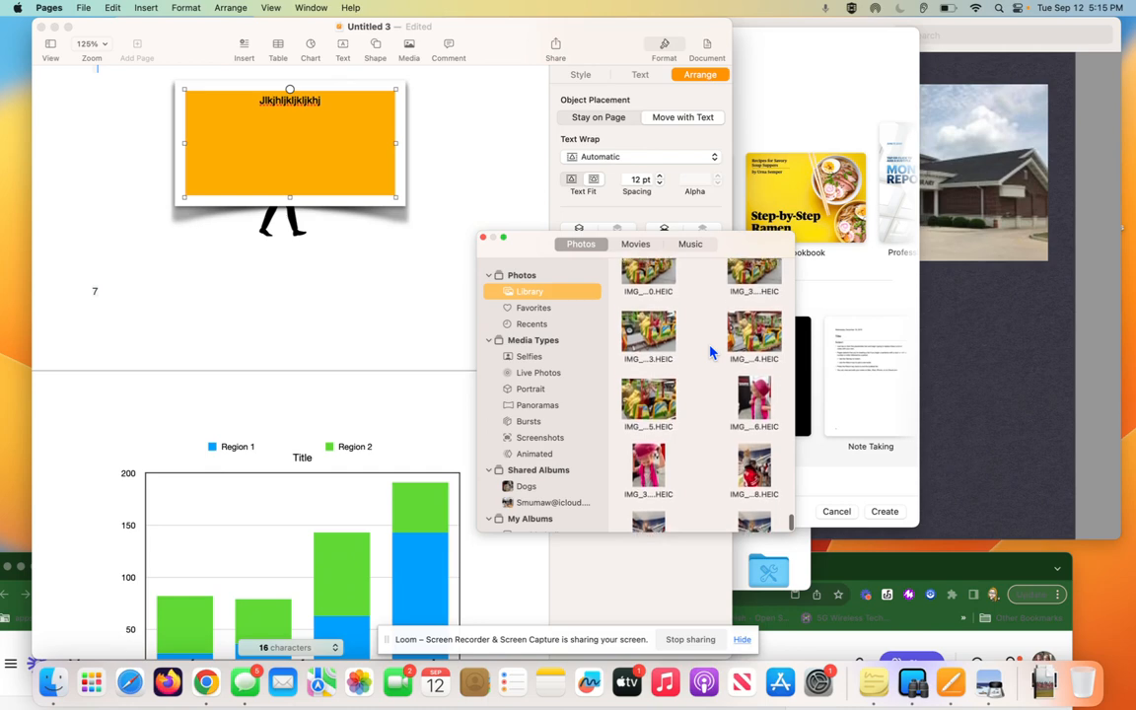
scroll(702, 367, "up", 5)
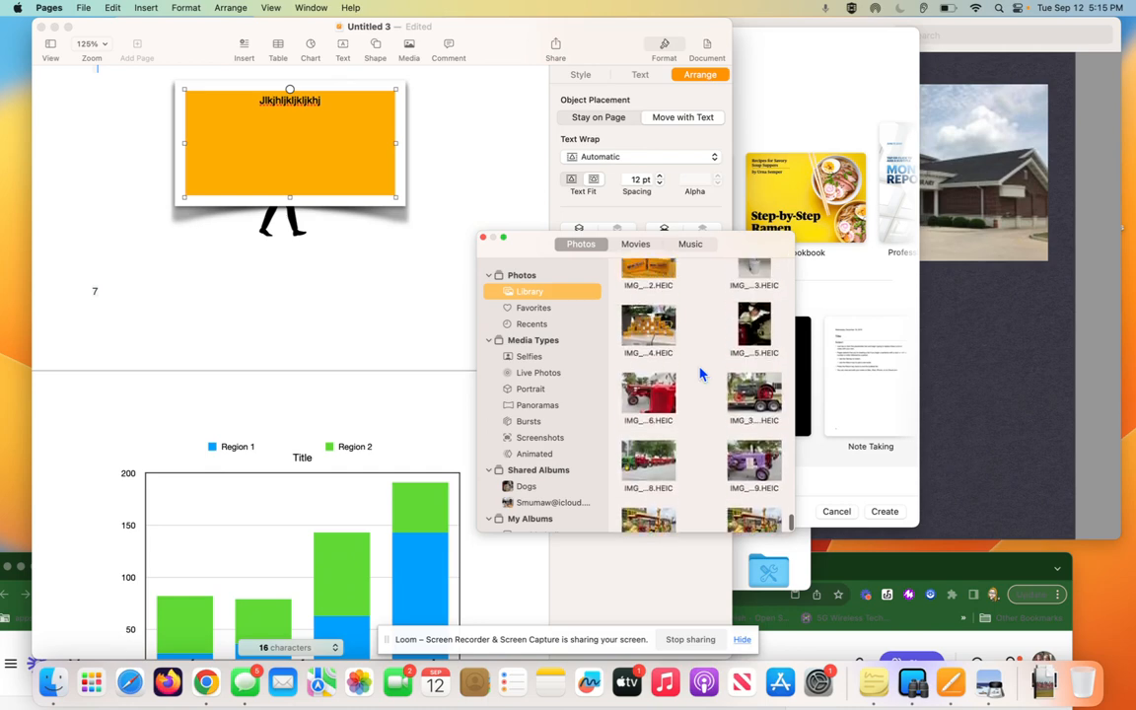
scroll(702, 373, "up", 3)
scroll(702, 374, "up", 1)
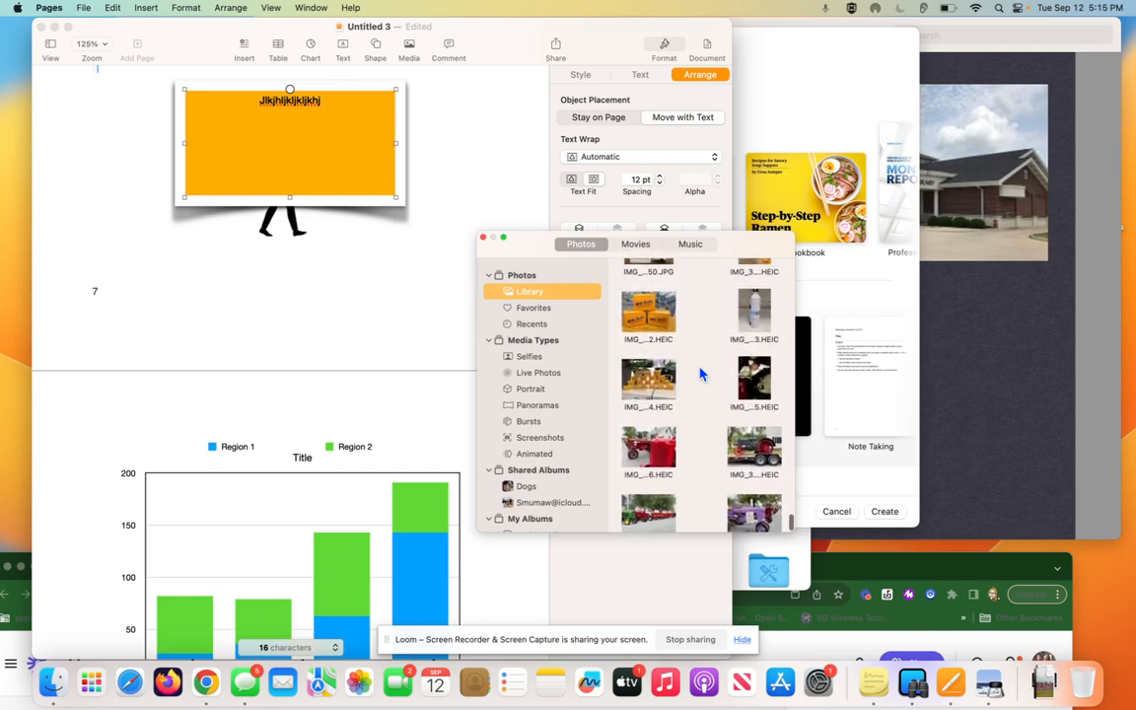
left_click(652, 347)
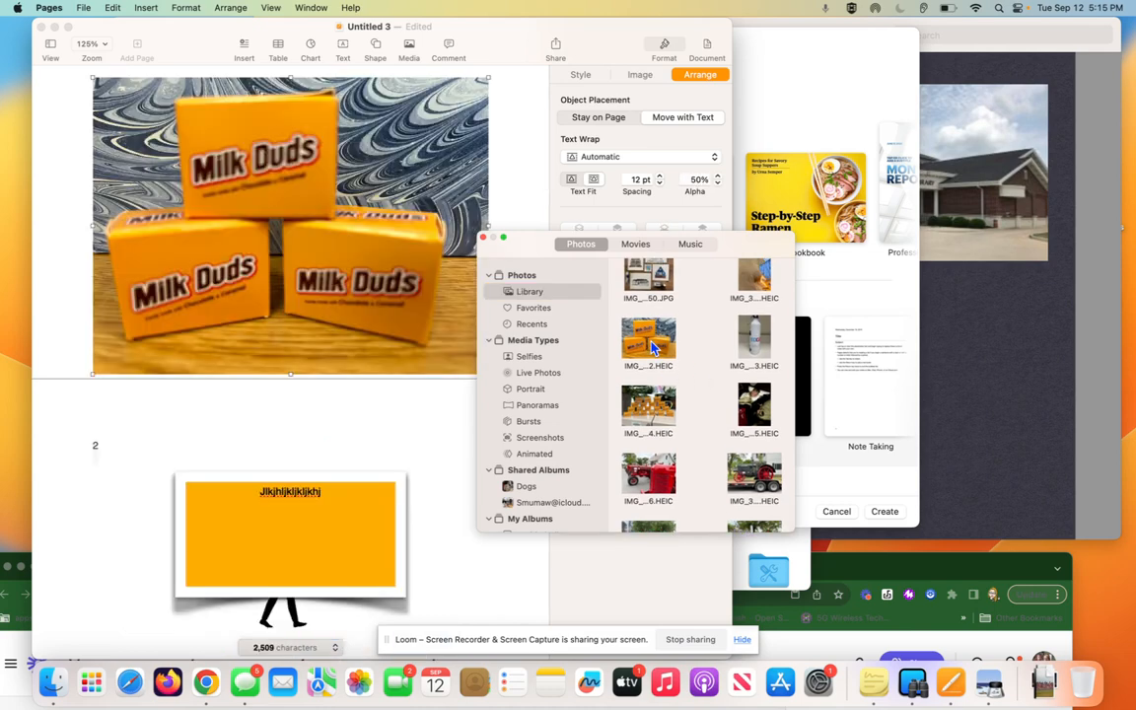
Close the photo browser and move the Milk Duds picture slightly up the page, to about Y 5.65 in
left_click(387, 219)
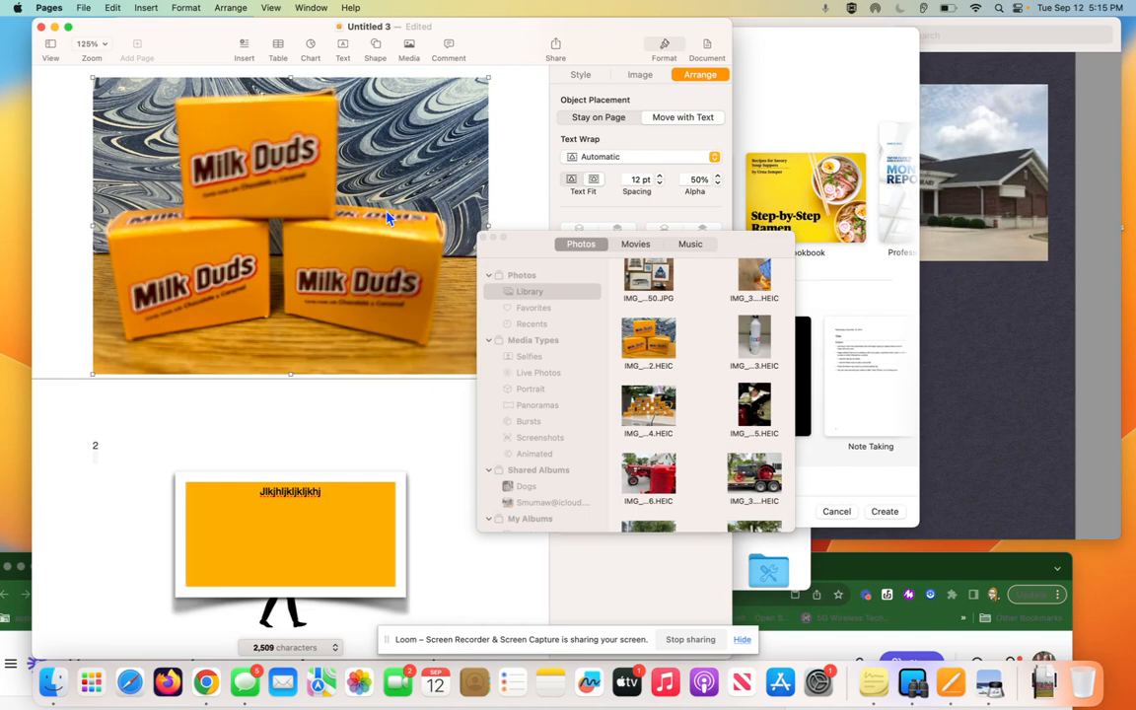
left_click(483, 240)
mouse_move(449, 259)
left_mouse_down()
mouse_move(452, 197)
mouse_move(450, 237)
left_mouse_up()
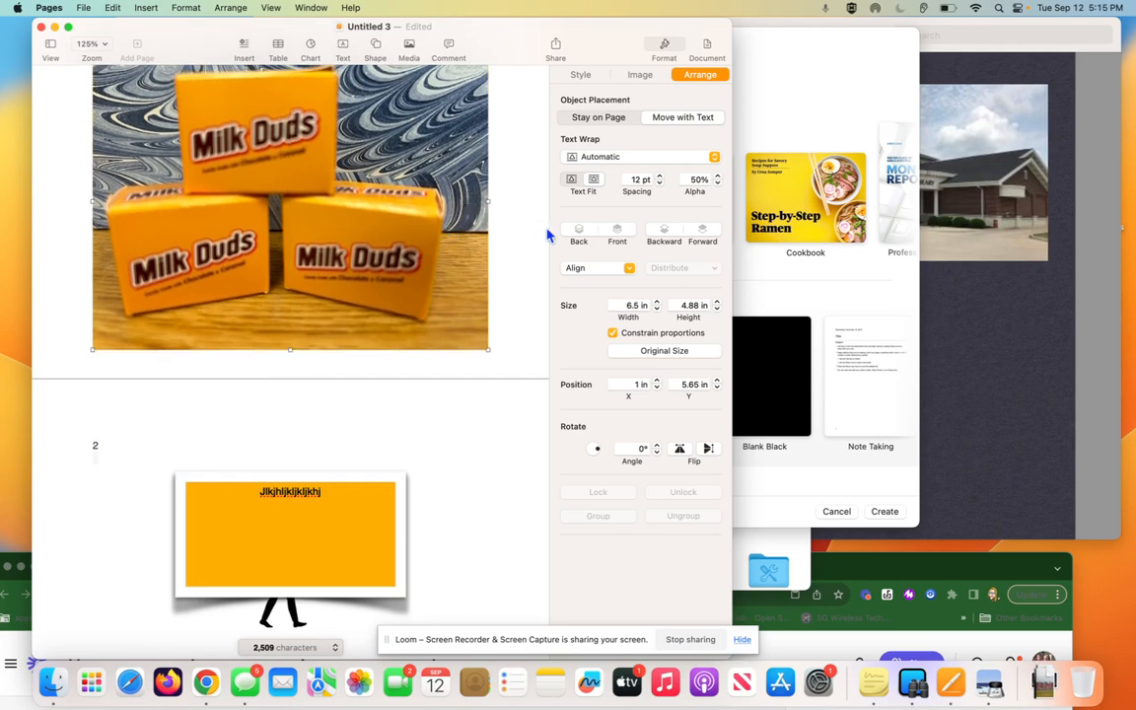
Try a line border on the Milk Duds picture and replace it with the rounded-corner Picture Frame border
left_click(640, 77)
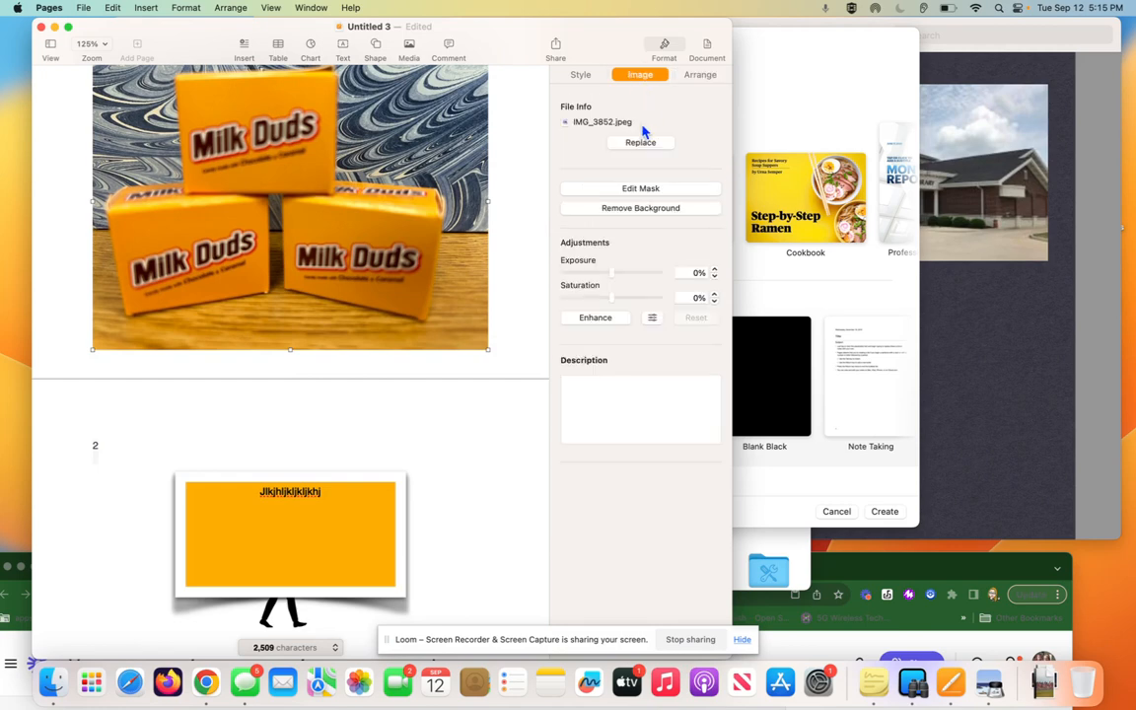
left_click(580, 76)
left_click(661, 244)
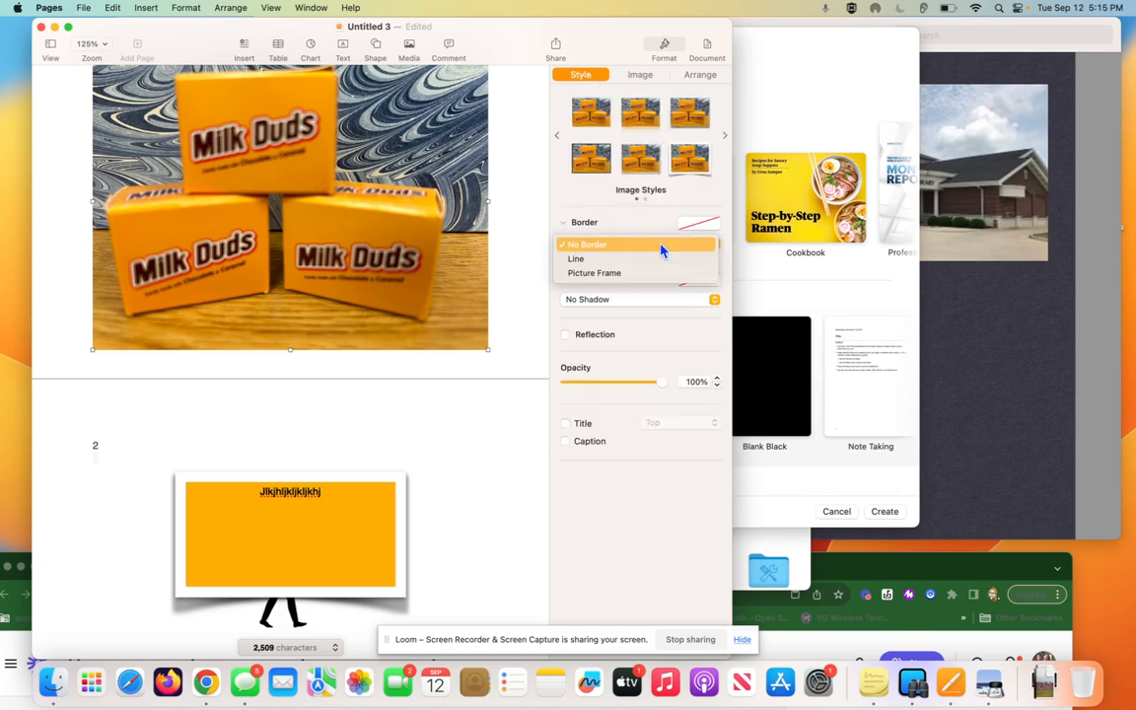
left_click(652, 259)
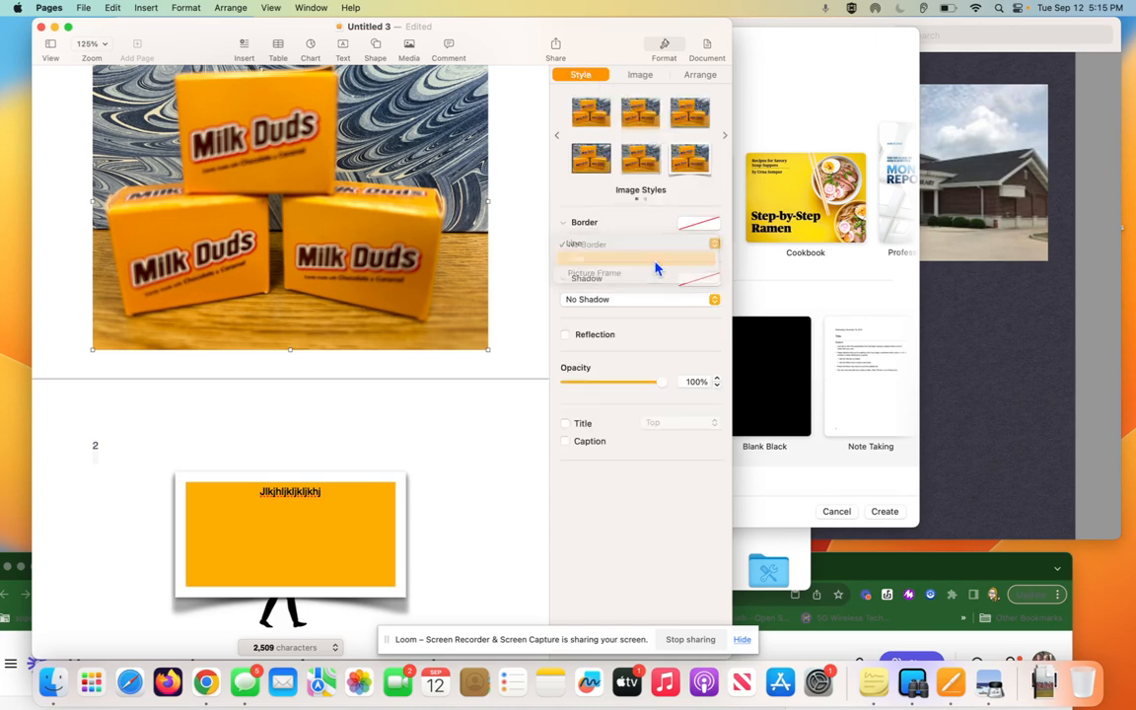
left_click(711, 225)
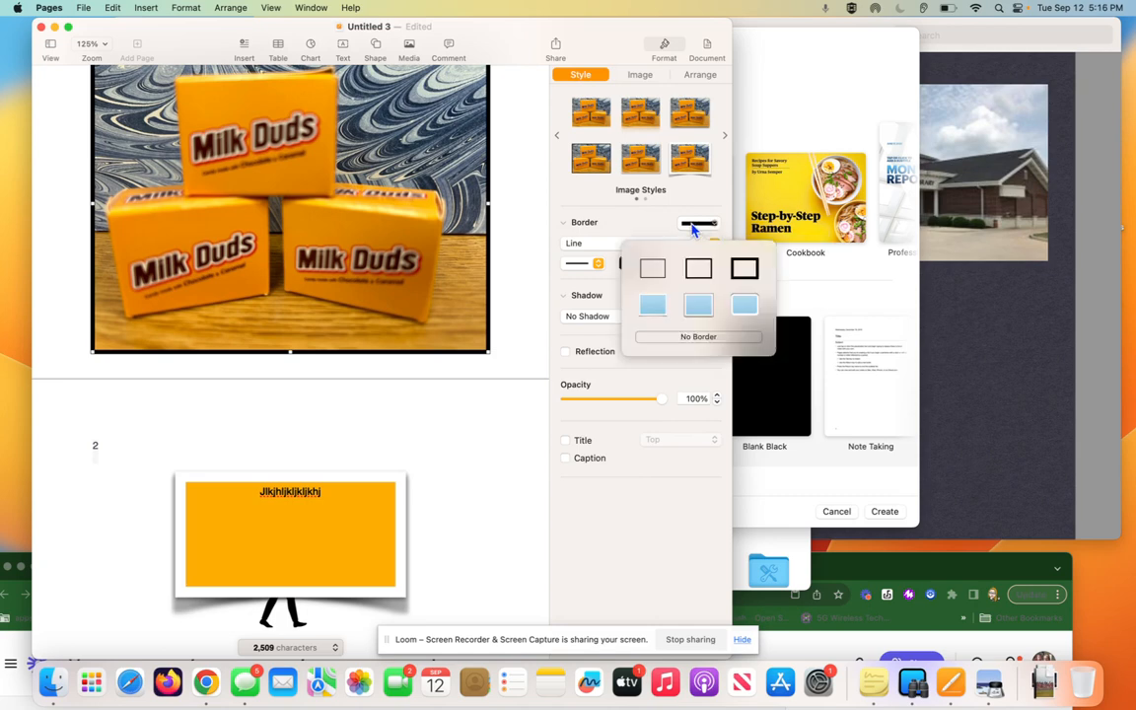
left_click(745, 306)
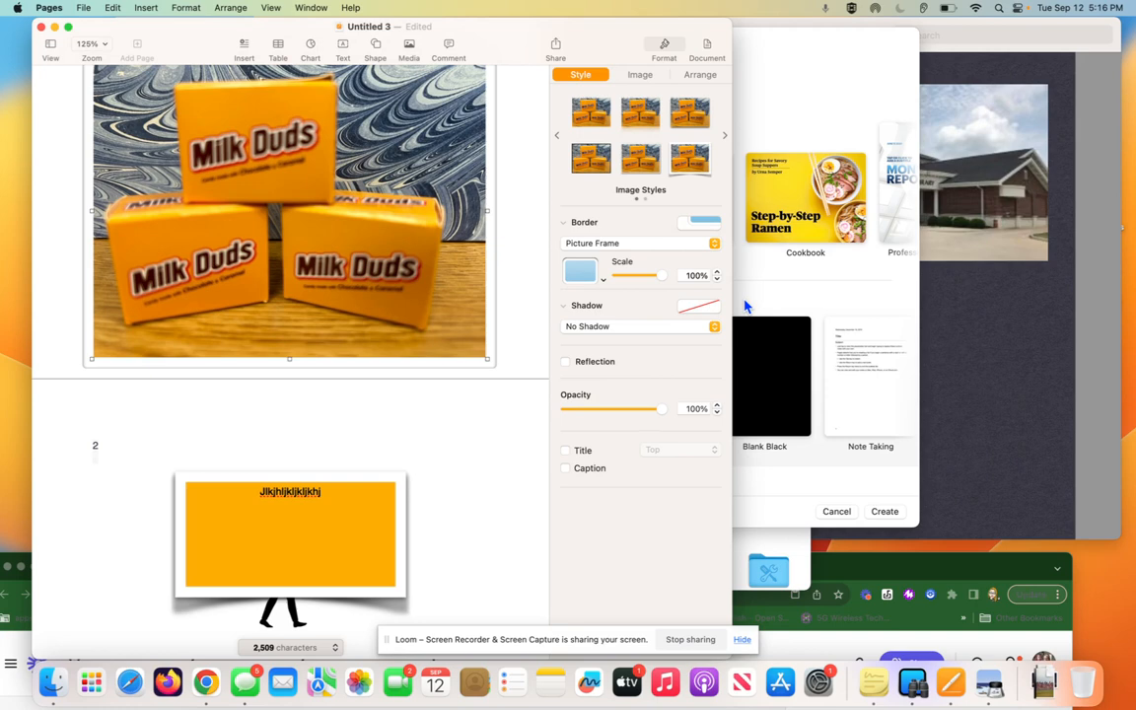
Add a Curved Shadow to the Milk Duds picture and reduce the picture's overall opacity to 88%
left_click(659, 330)
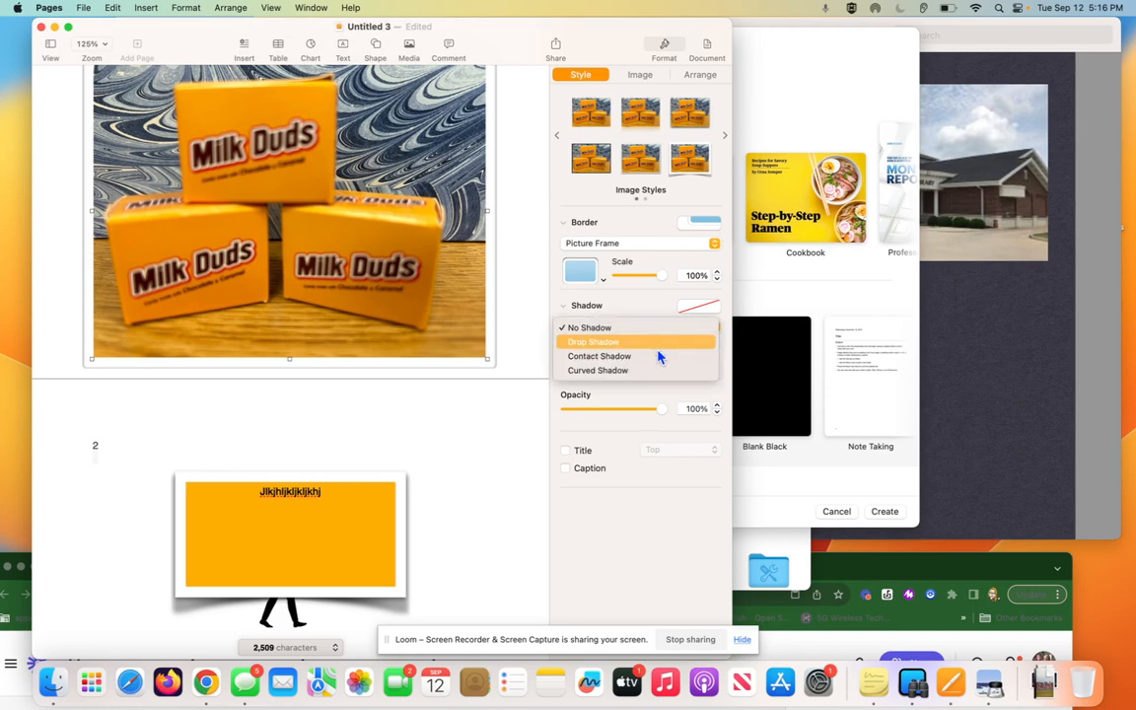
left_click(652, 372)
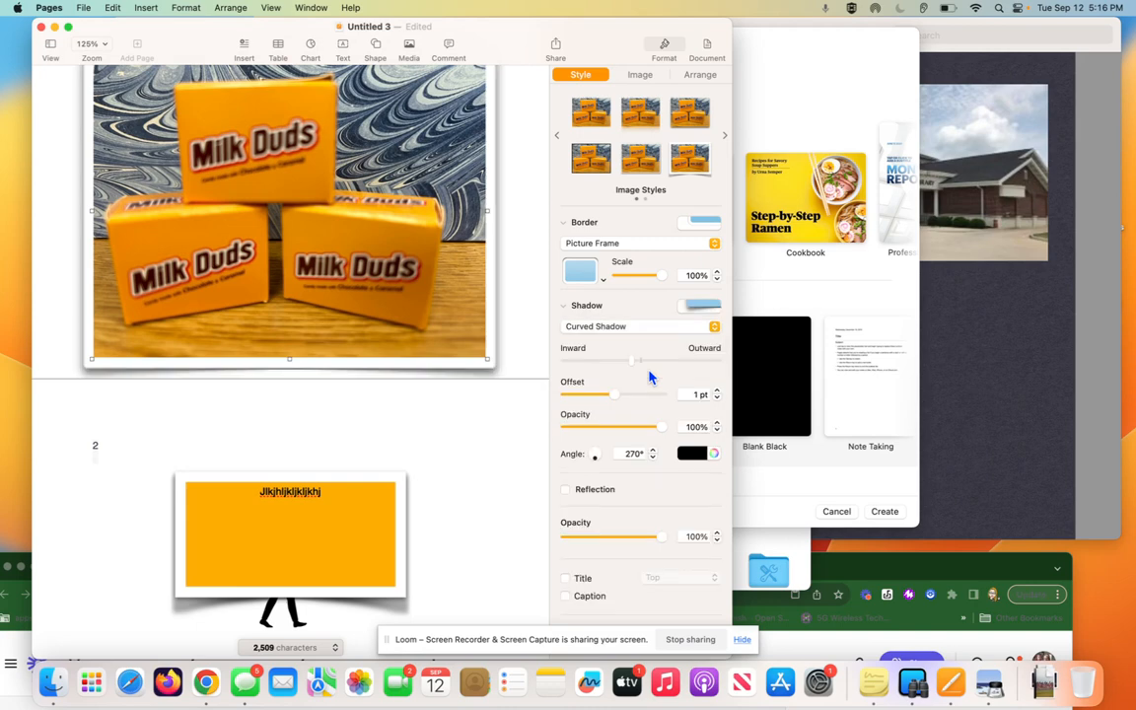
mouse_move(660, 538)
left_mouse_down()
mouse_move(598, 538)
mouse_move(649, 535)
left_mouse_up()
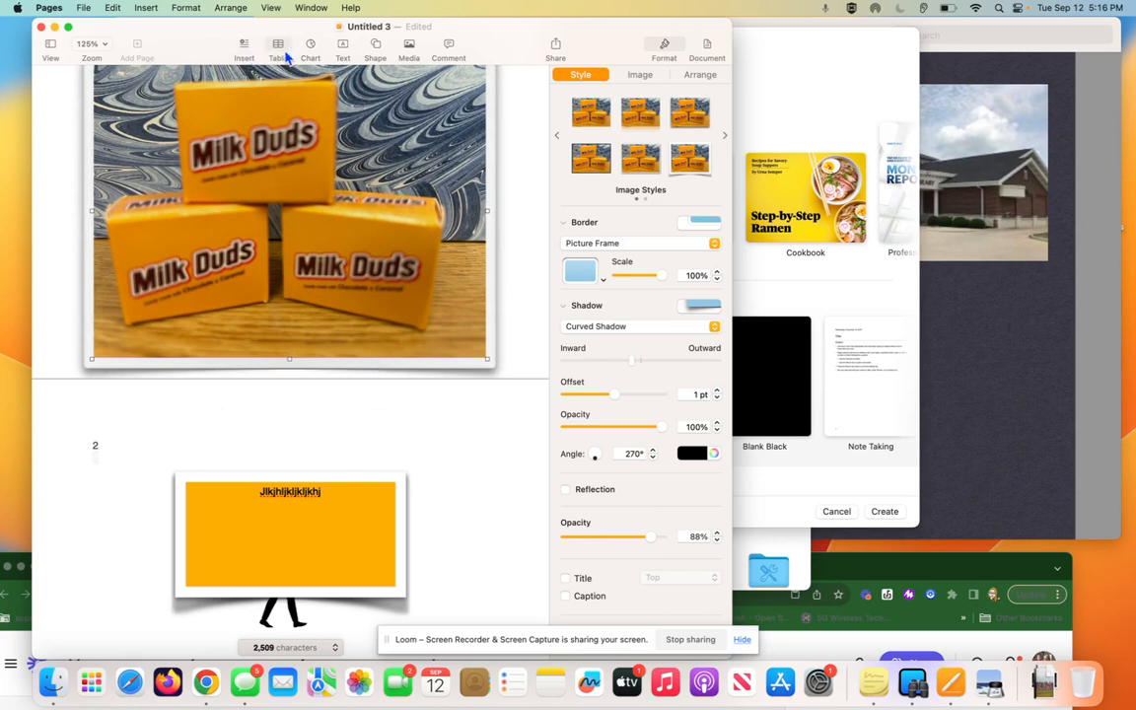
Add a comment reading "jhkjhjk" to the Milk Duds picture
left_click(449, 52)
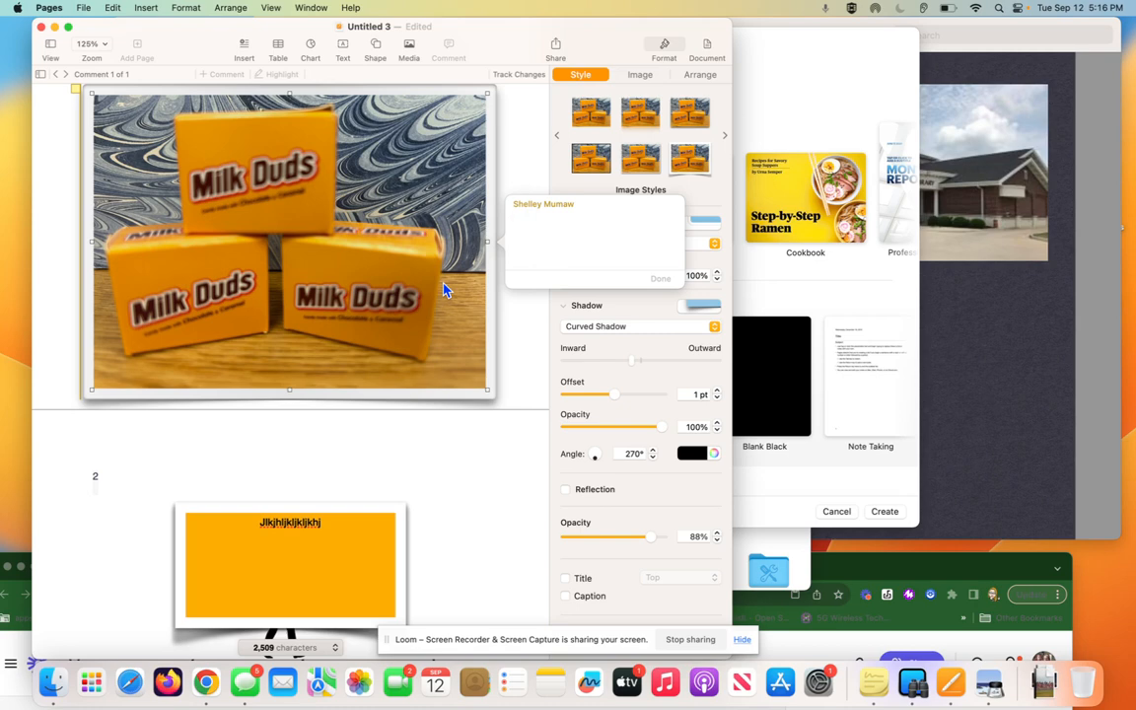
type("jhkjhjk")
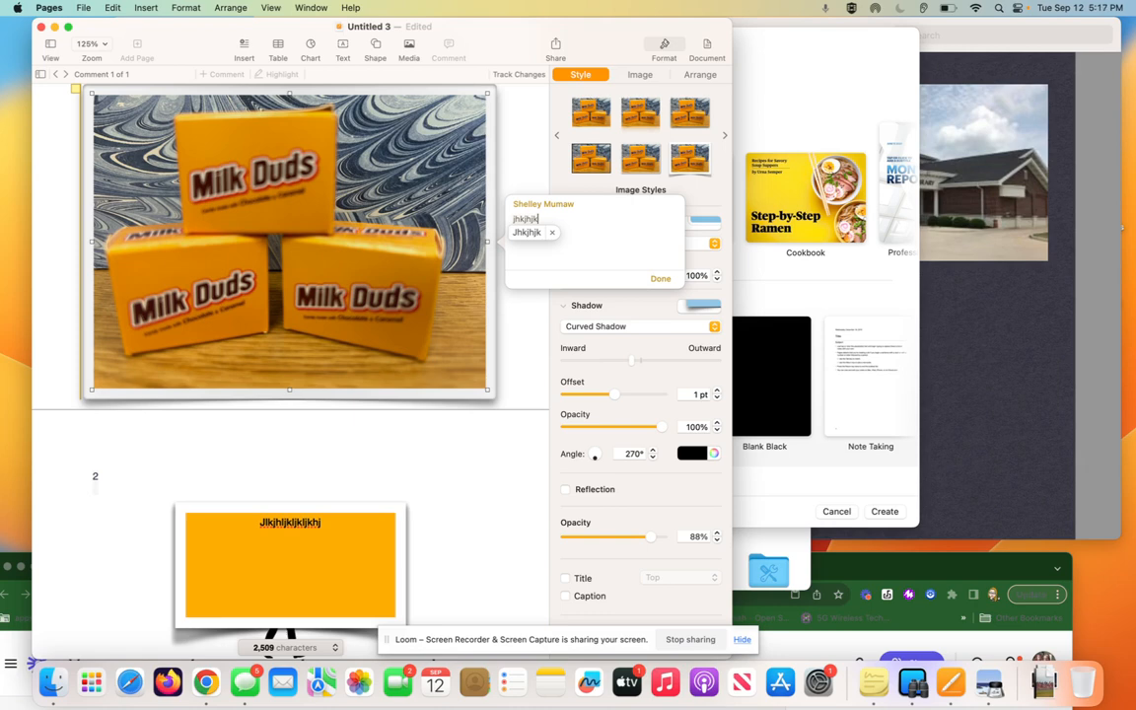
Show the document's available export formats without choosing one, and switch to the "More Tips & Tricks Apple Pages" title slide in Preview
left_click(85, 10)
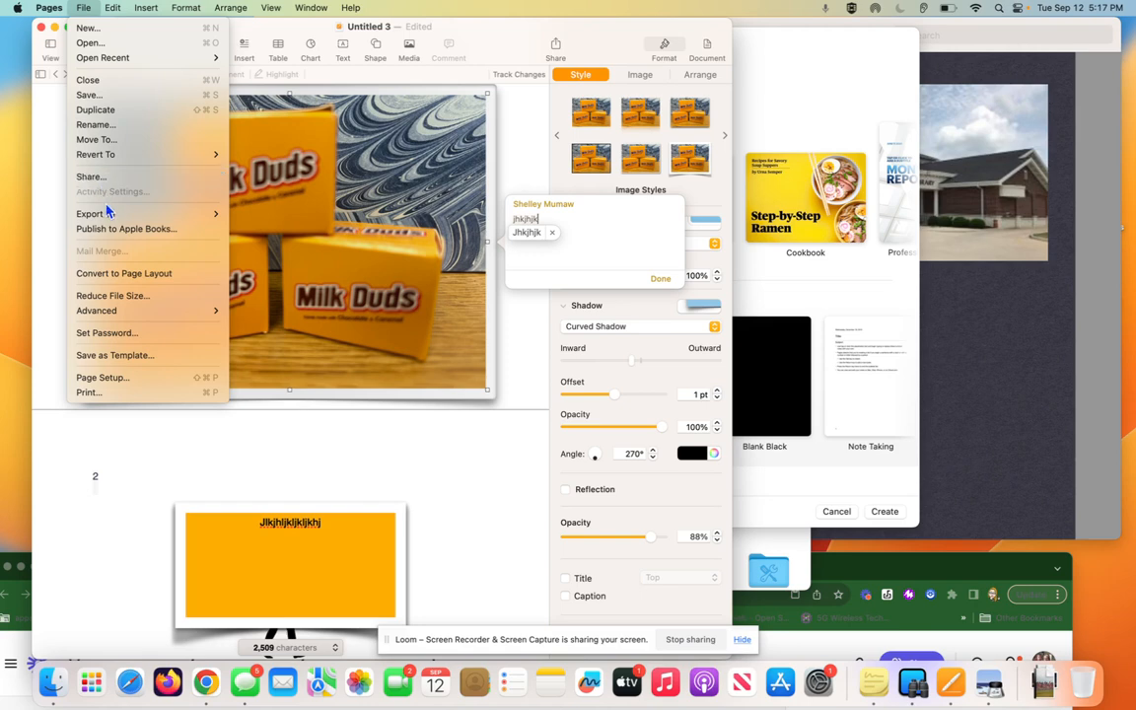
mouse_move(109, 217)
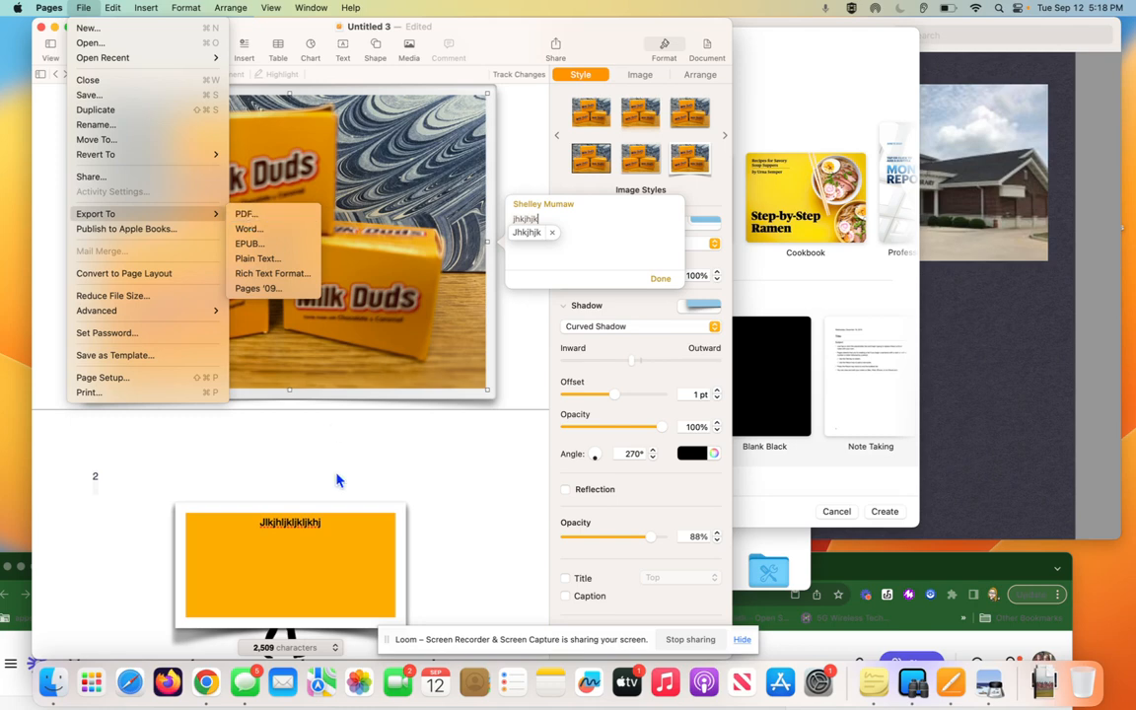
left_click(409, 474)
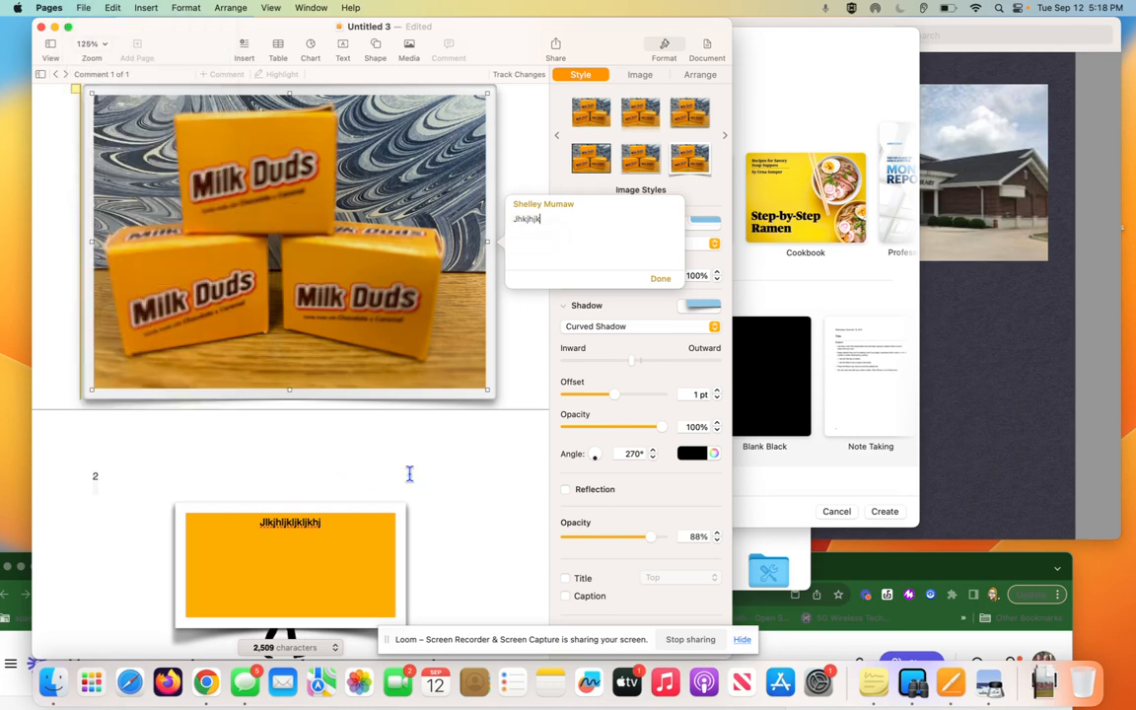
left_click(1010, 381)
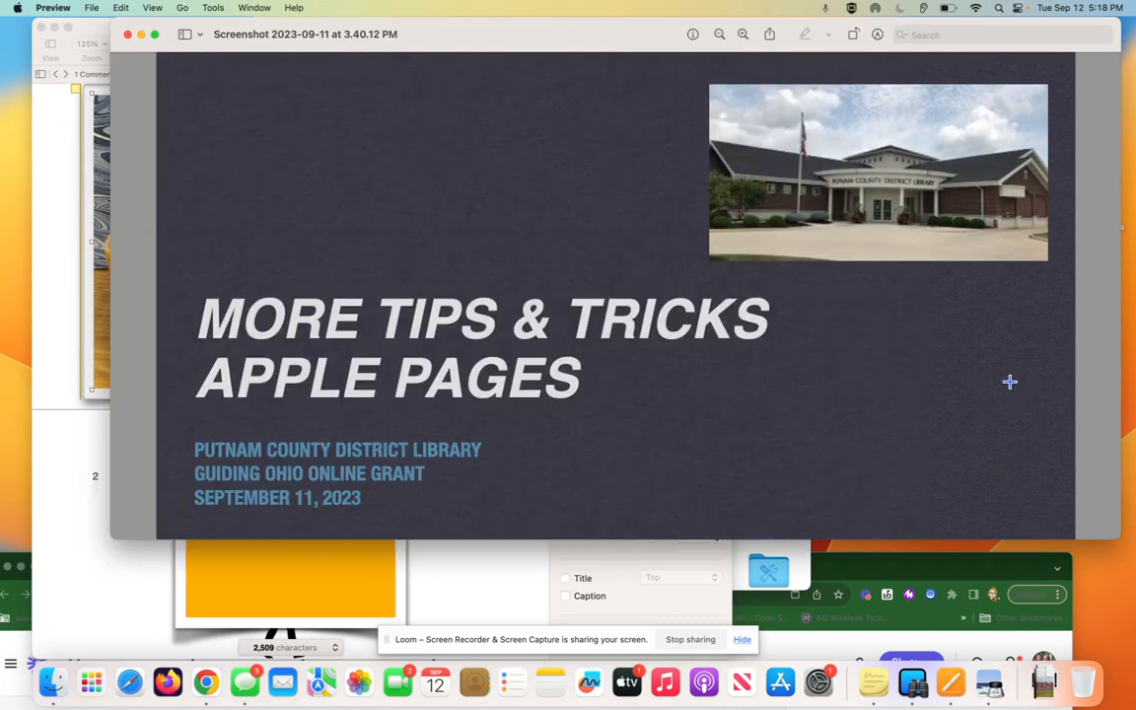